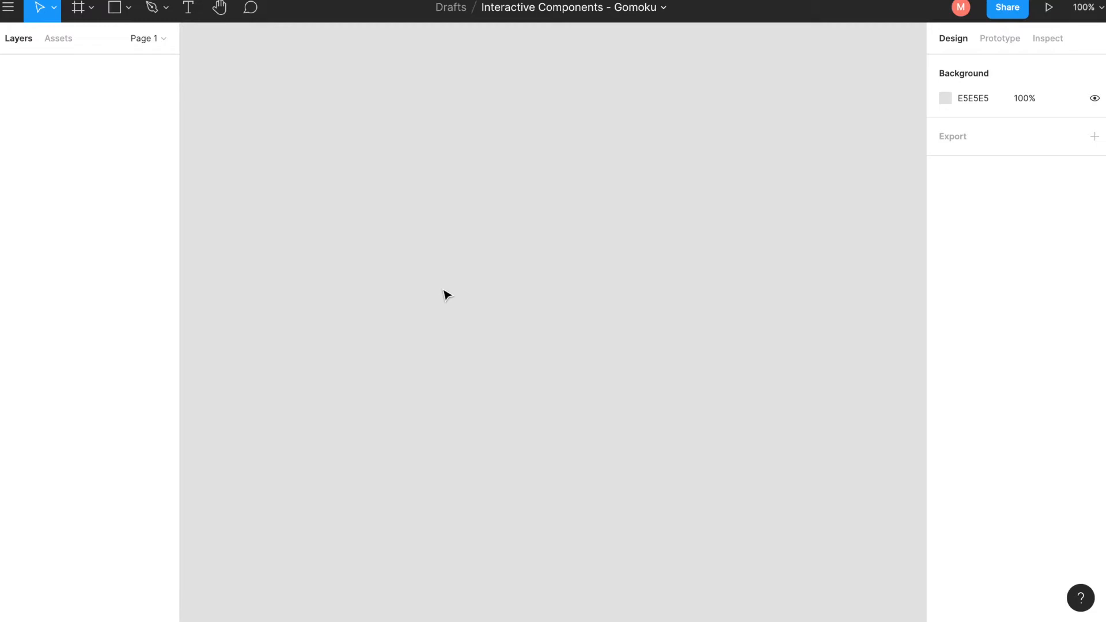
# Draw a 64 × 64 circle on the empty canvas with the Ellipse tool
pyautogui.press('o')
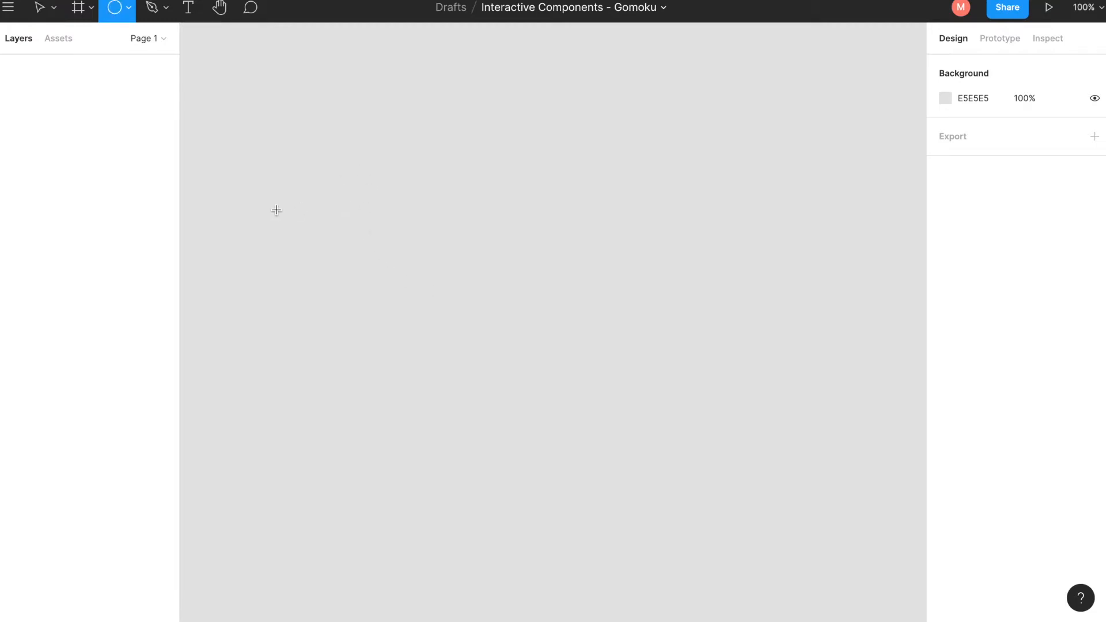
pyautogui.moveTo(287, 197); pyautogui.dragTo(334, 251)
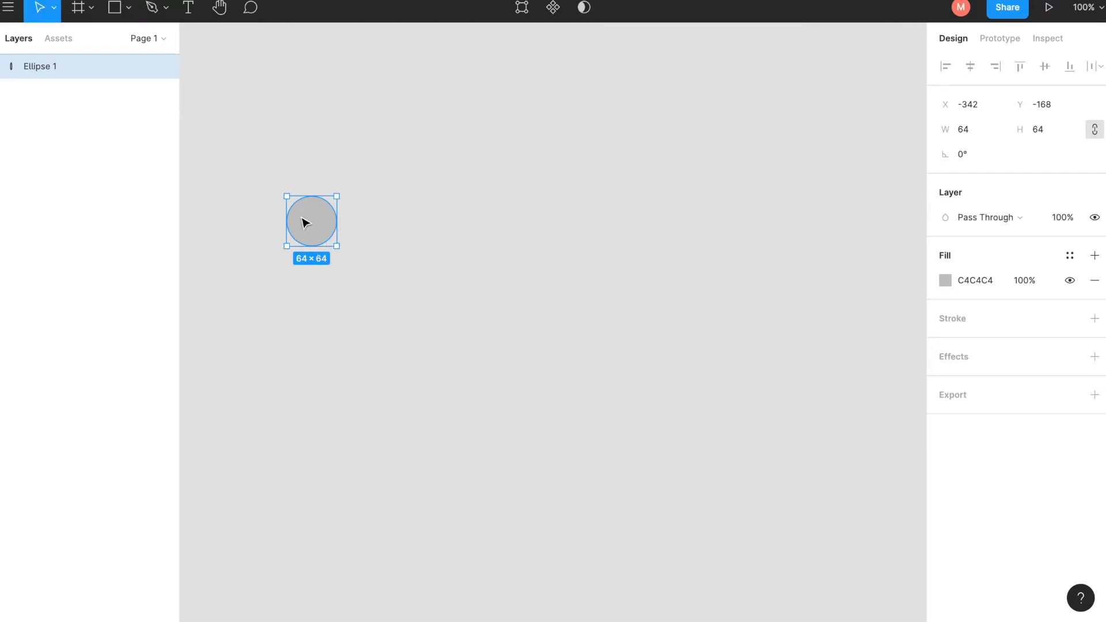
pyautogui.scroll(5, 304, 224)
pyautogui.scroll(1, 303, 219)
pyautogui.hscroll(-3, 561, 286)
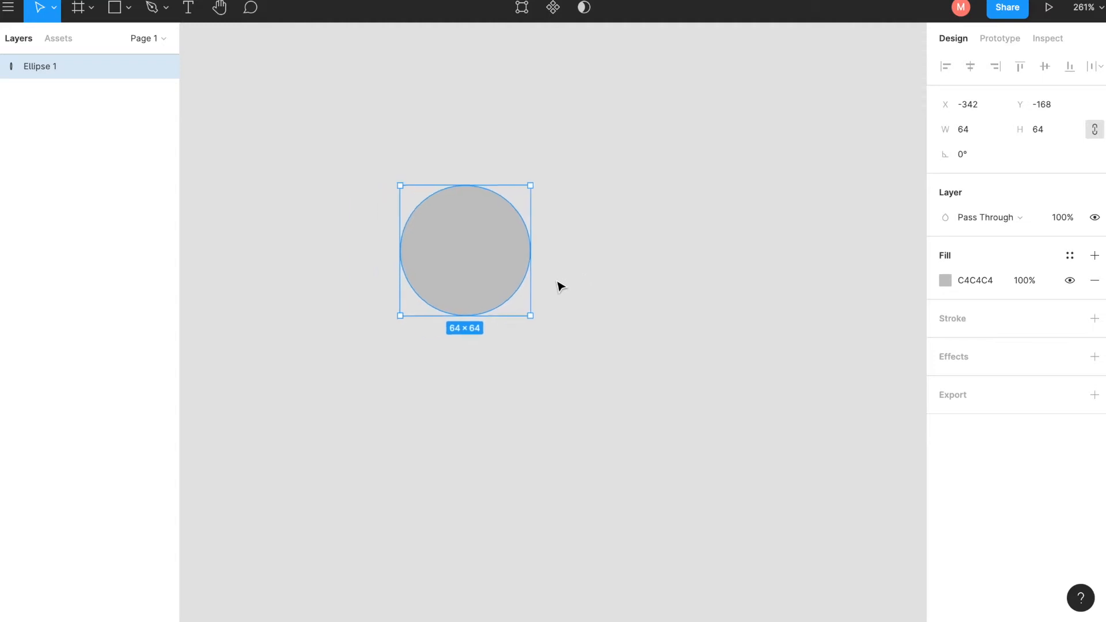
# Turn the circle into a component named "Empty Slot" and shift it slightly on the canvas
pyautogui.rightClick(442, 248)
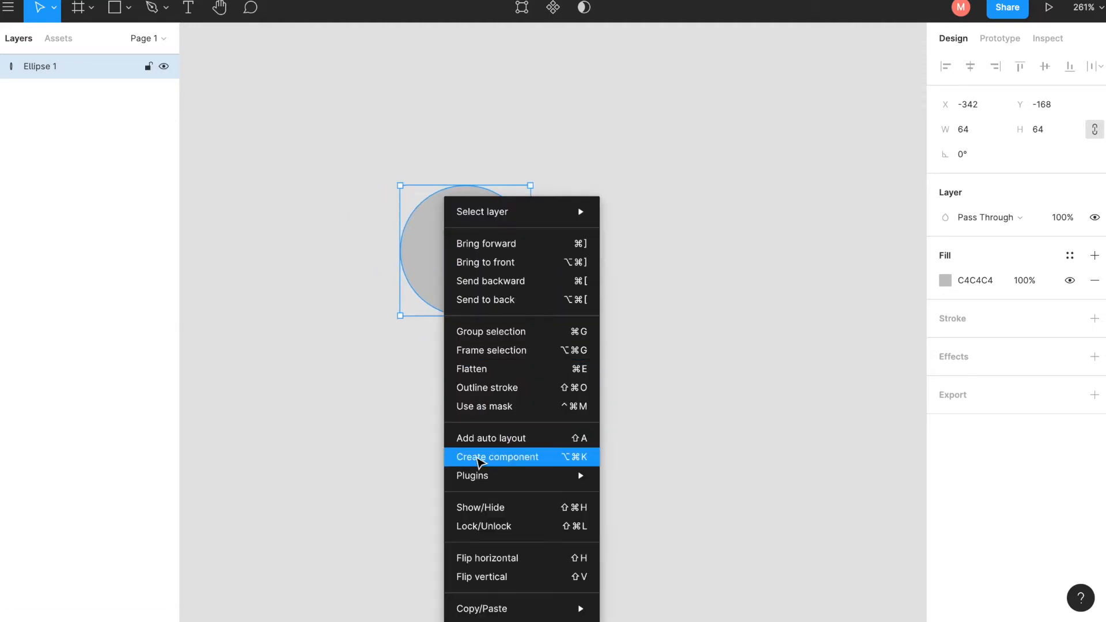
pyautogui.click(477, 458)
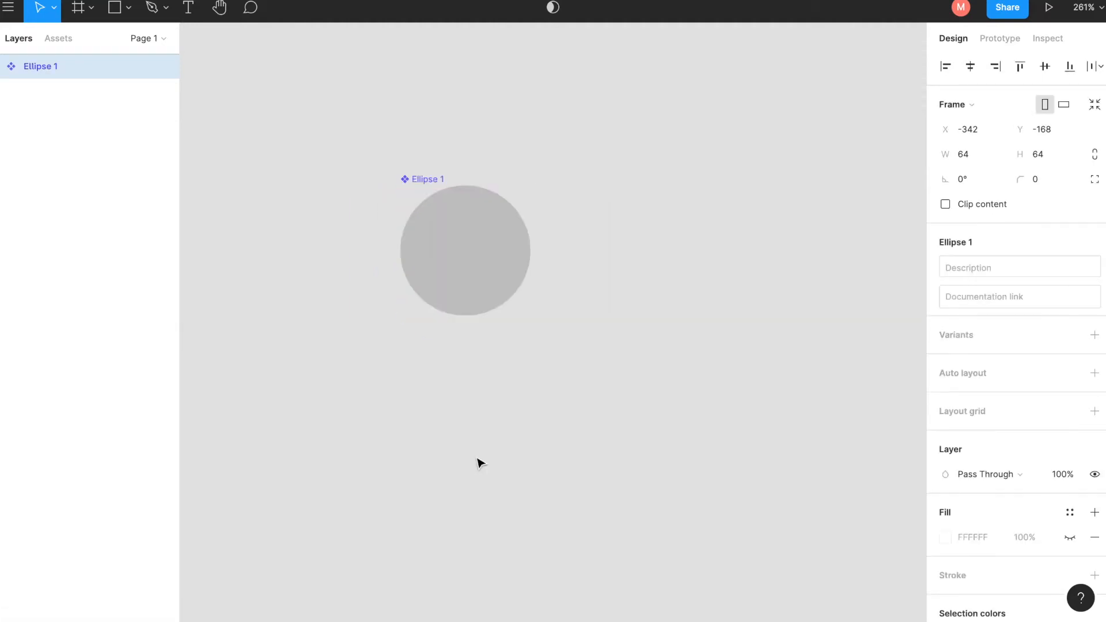
pyautogui.doubleClick(51, 67)
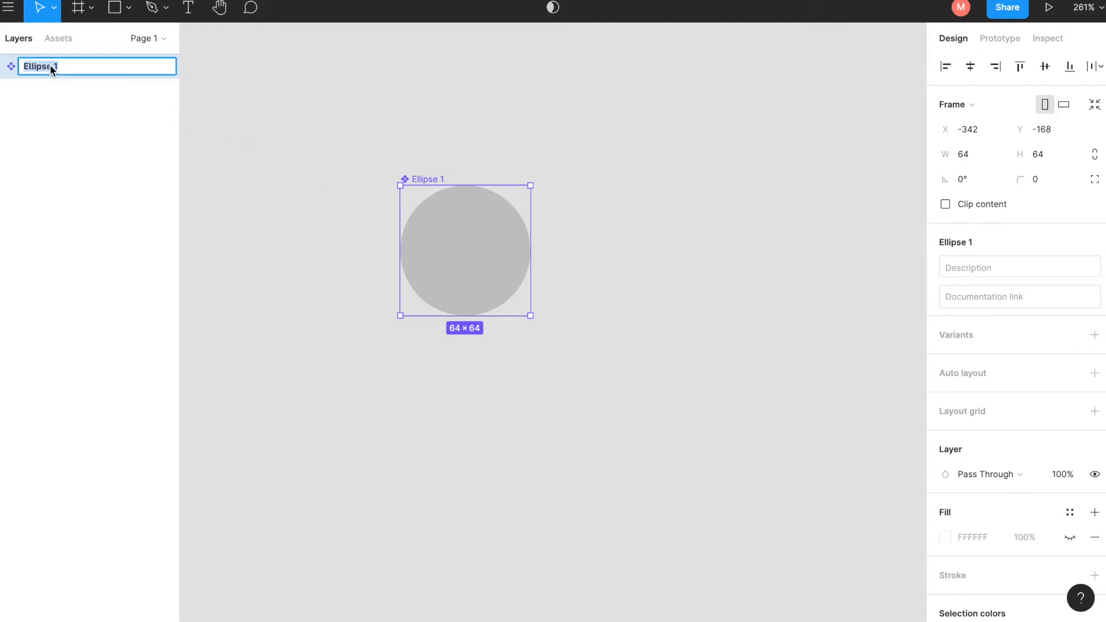
pyautogui.write('Empty Slot')
pyautogui.press('Return')
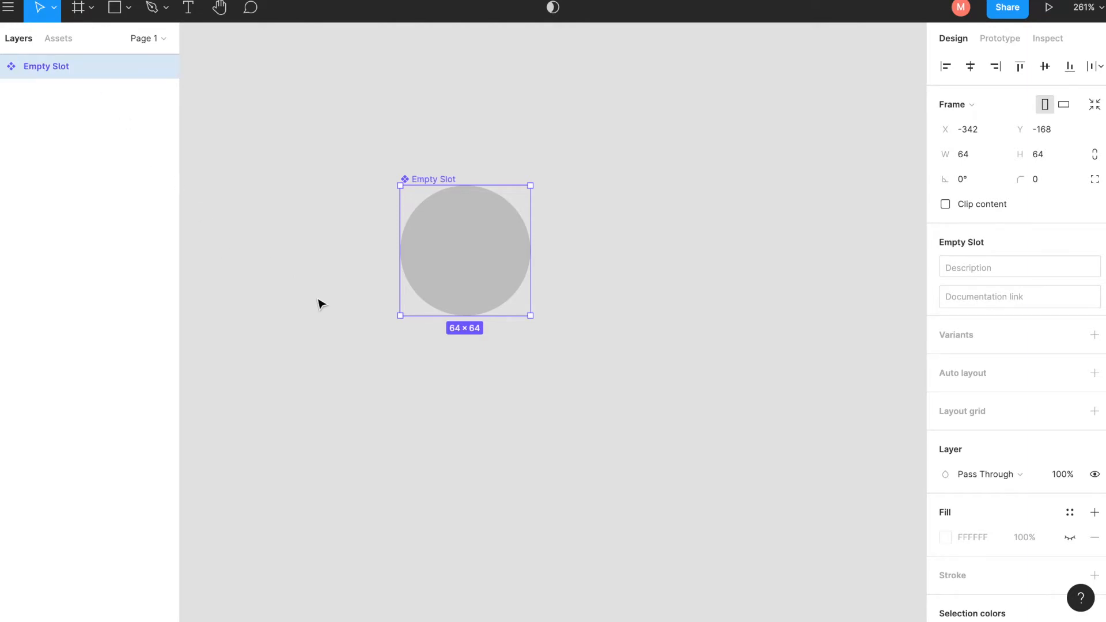
pyautogui.moveTo(469, 242); pyautogui.dragTo(521, 254)
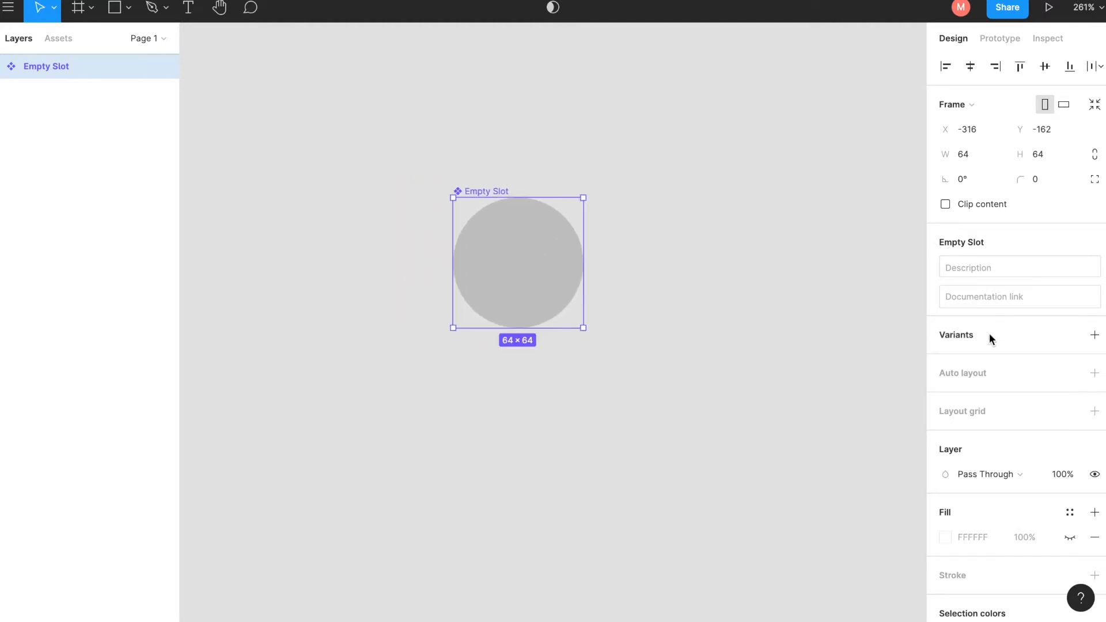
# Add a second variant to the Empty Slot component and name it "Black Coin"
pyautogui.click(1095, 334)
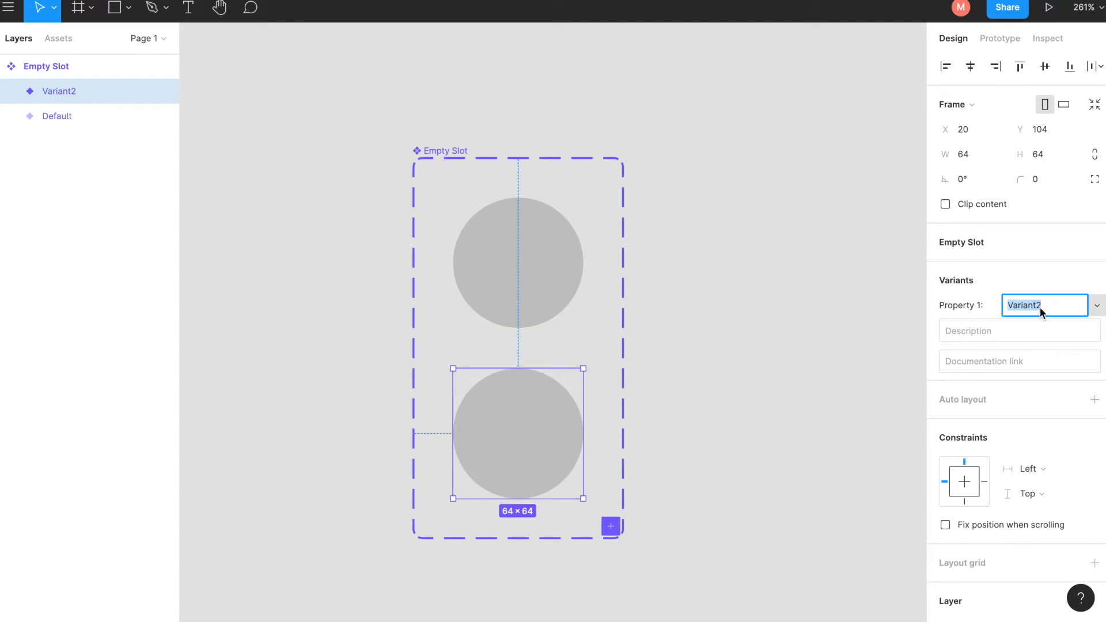
pyautogui.moveTo(1045, 305); pyautogui.dragTo(1004, 305)
pyautogui.write('Black')
pyautogui.press('Return')
pyautogui.scroll(-2, 741, 380)
pyautogui.hscroll(1, 741, 380)
# Recolor the circle in the Default variant to light orange, FFAE63
pyautogui.click(526, 223)
pyautogui.scroll(-5, 982, 524)
pyautogui.click(945, 498)
pyautogui.click(797, 446)
pyautogui.moveTo(844, 262); pyautogui.dragTo(854, 240)
# Give the orange Default variant an inner shadow with an X offset of 2 and a blur of 7
pyautogui.click(1094, 534)
pyautogui.click(985, 531)
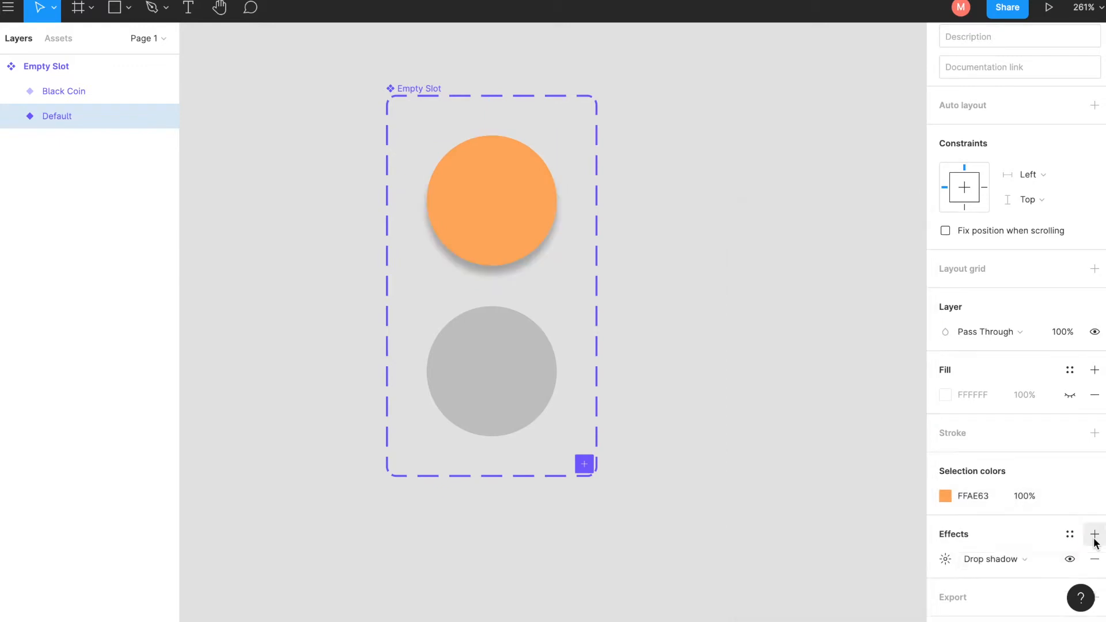
pyautogui.click(956, 514)
pyautogui.click(946, 534)
pyautogui.press('Up')
pyautogui.press('Up')
pyautogui.press('Up')
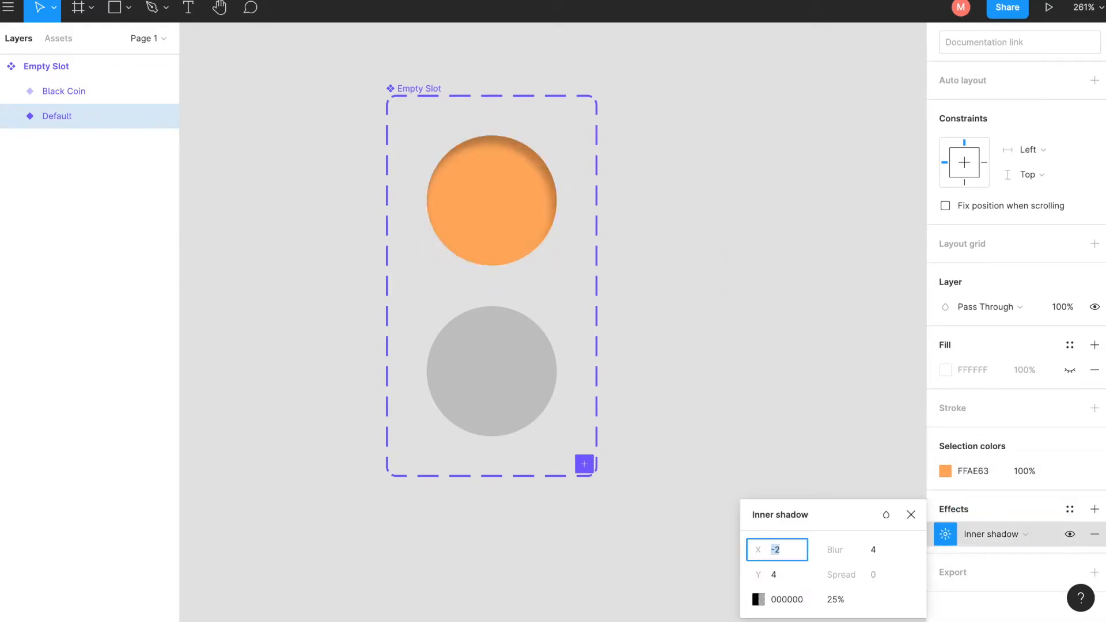
pyautogui.click(869, 552)
pyautogui.press('Up')
pyautogui.press('Up')
pyautogui.press('Up')
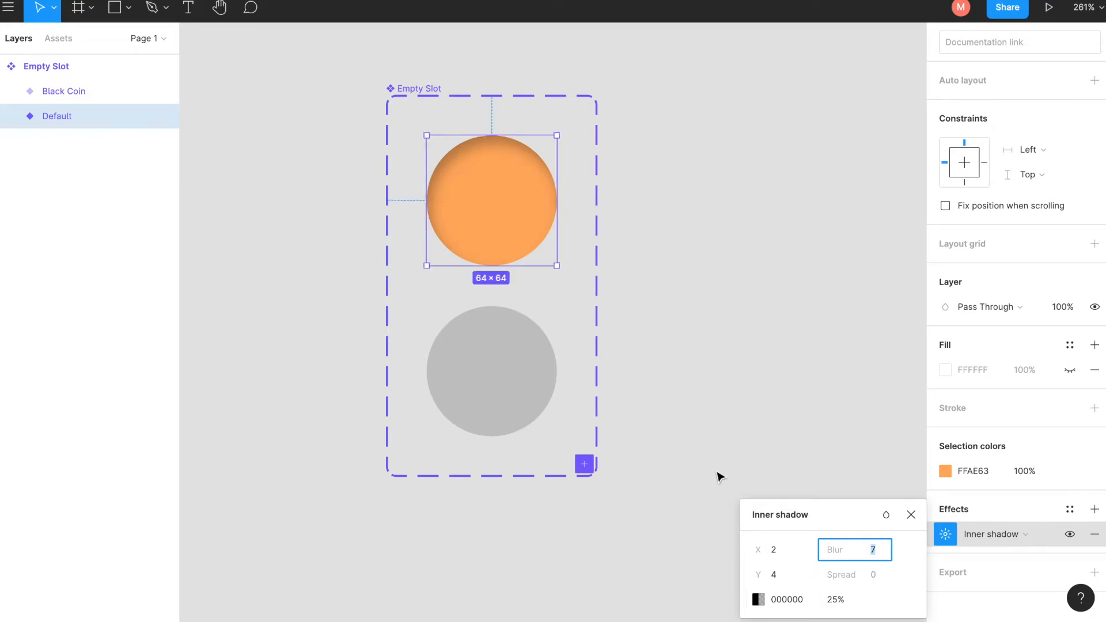
# Change the Black Coin variant's color from solid to a linear gradient
pyautogui.click(513, 413)
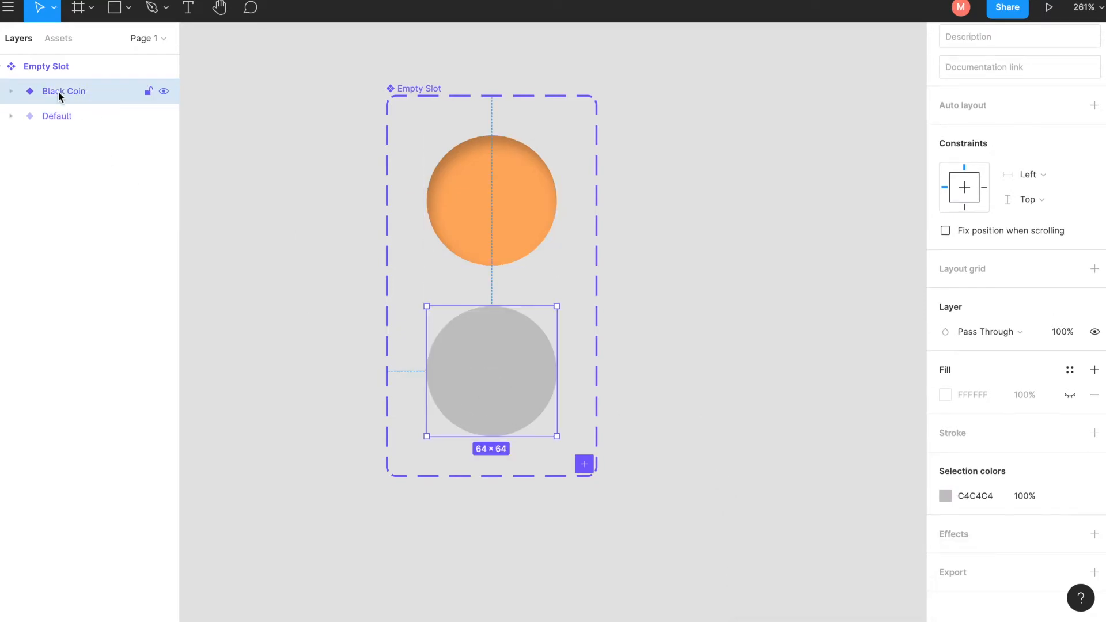
pyautogui.click(945, 495)
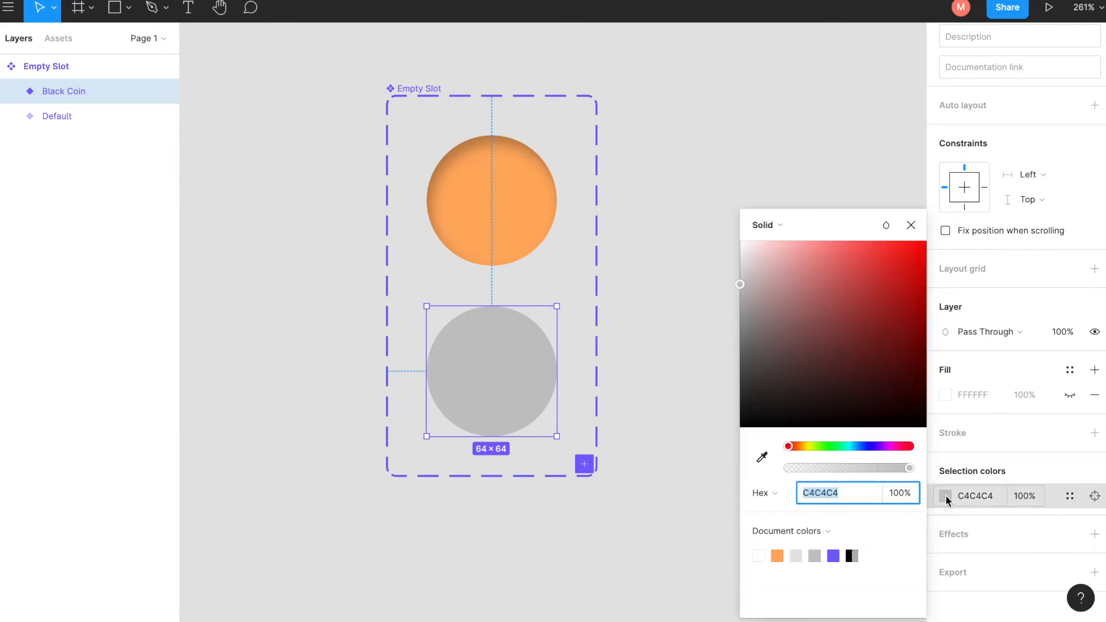
pyautogui.click(766, 231)
pyautogui.click(775, 242)
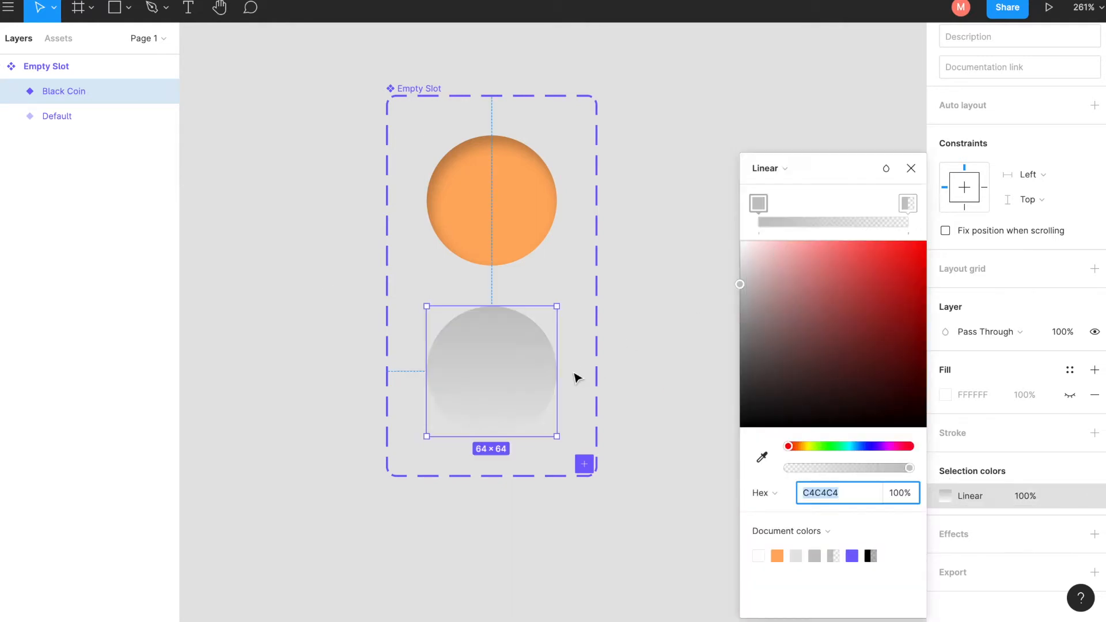
# Run the Black Coin ellipse's gradient diagonally from its lower right to beyond its upper left, and add a middle color stop
pyautogui.doubleClick(509, 374)
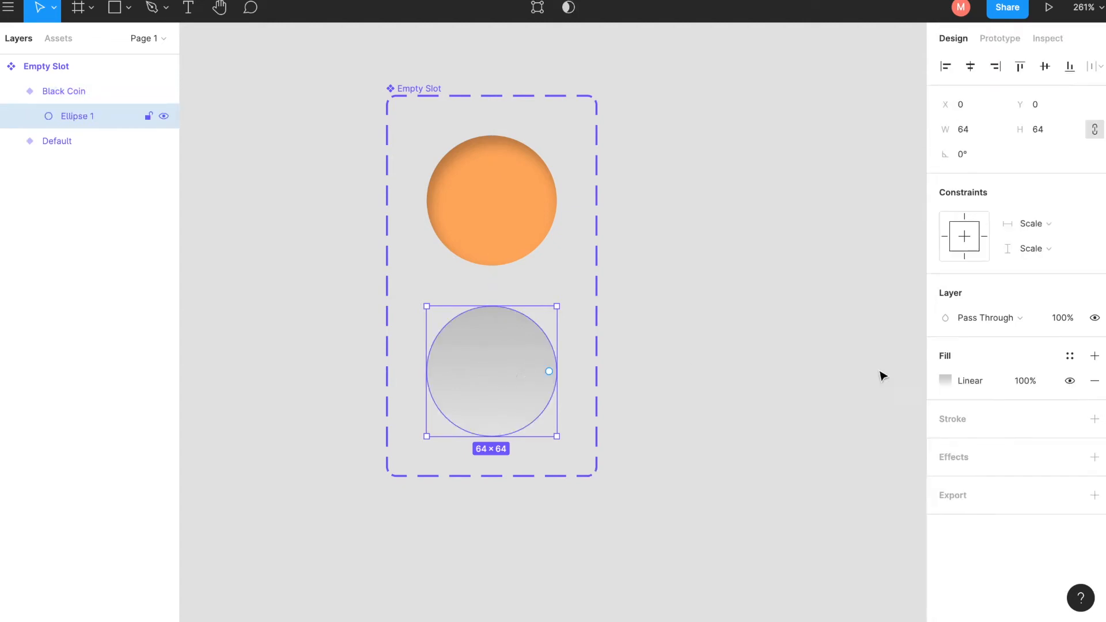
pyautogui.click(946, 381)
pyautogui.moveTo(491, 306); pyautogui.dragTo(499, 365)
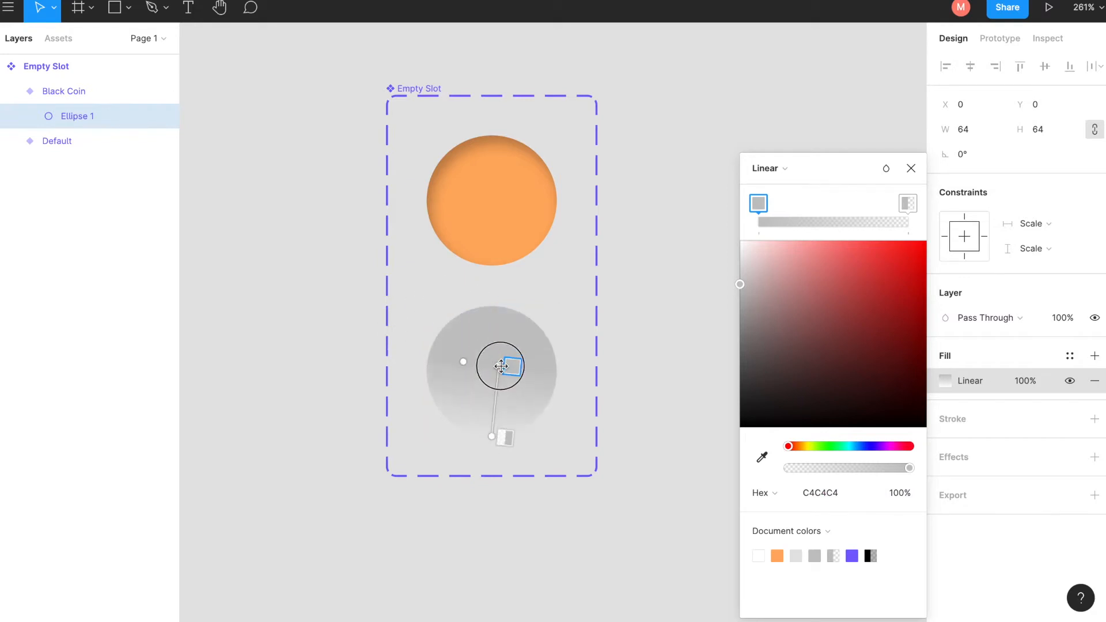
pyautogui.moveTo(493, 436); pyautogui.dragTo(399, 269)
pyautogui.moveTo(496, 379); pyautogui.dragTo(530, 424)
pyautogui.click(468, 348)
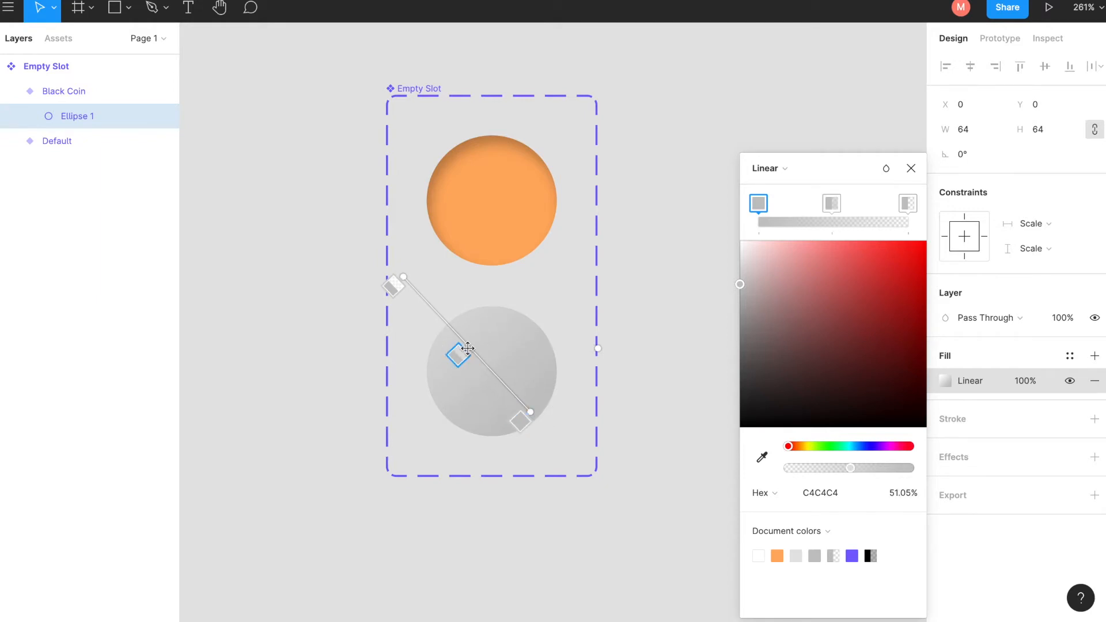
# Set all three gradient stops of the Black Coin ellipse to black, 000000, at 100% opacity
pyautogui.click(391, 286)
pyautogui.moveTo(755, 334); pyautogui.dragTo(694, 462)
pyautogui.moveTo(794, 472); pyautogui.dragTo(913, 468)
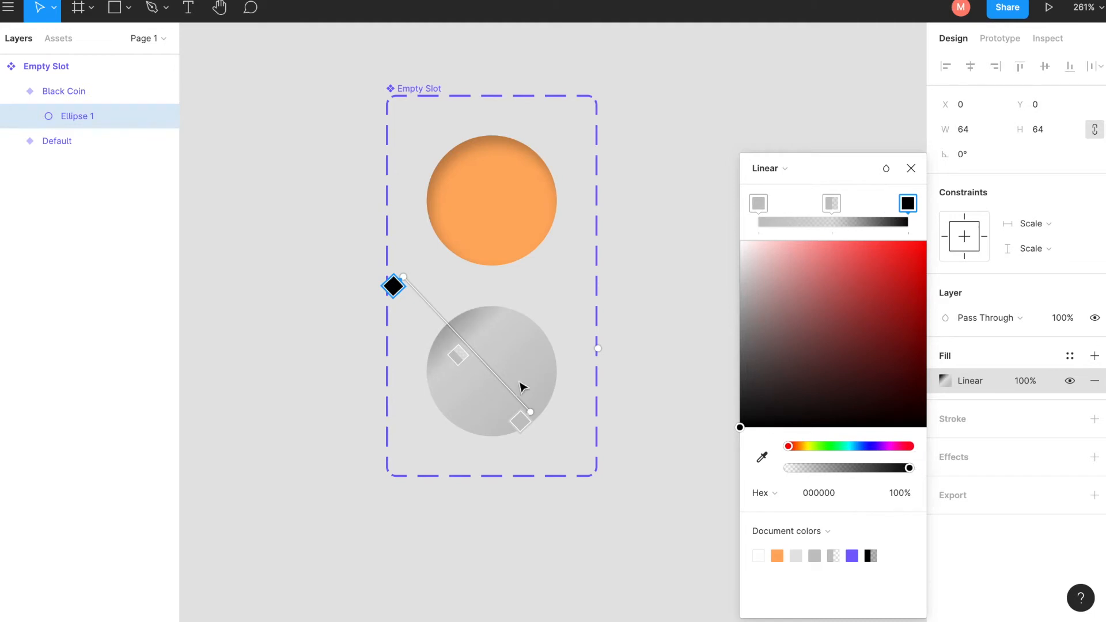
pyautogui.click(459, 355)
pyautogui.moveTo(794, 341); pyautogui.dragTo(697, 459)
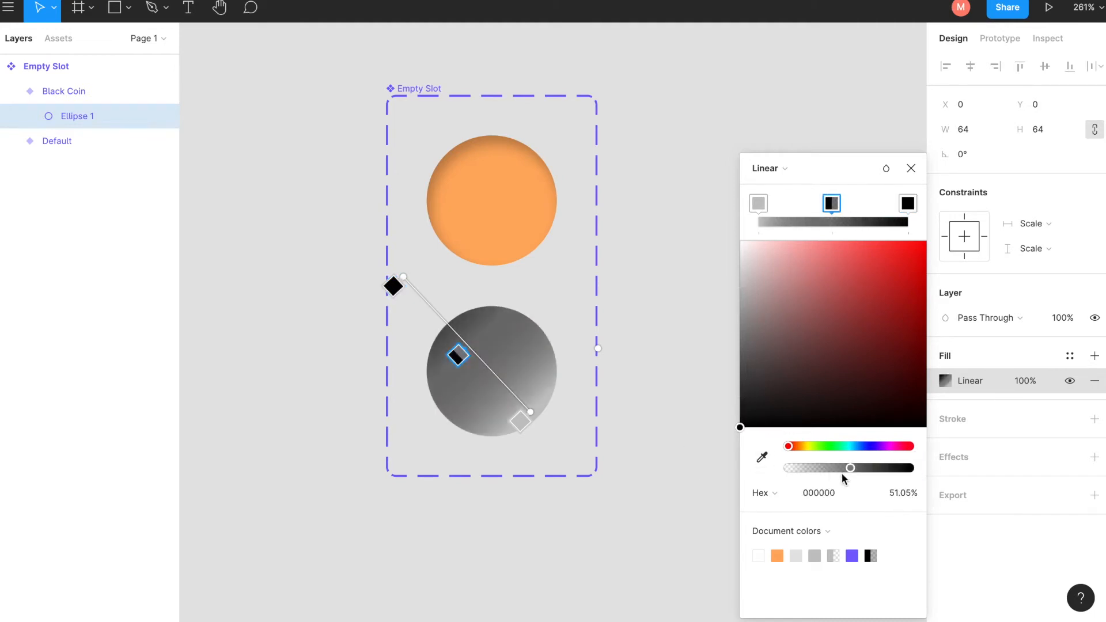
pyautogui.moveTo(842, 470); pyautogui.dragTo(924, 467)
pyautogui.click(909, 203)
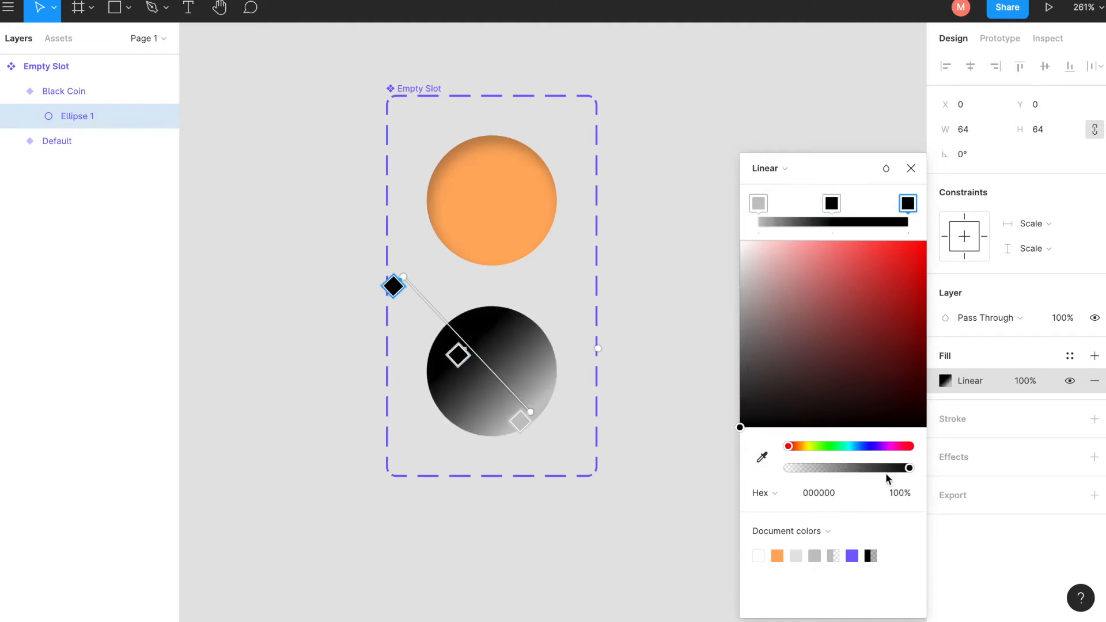
pyautogui.click(758, 203)
pyautogui.moveTo(741, 291); pyautogui.dragTo(673, 502)
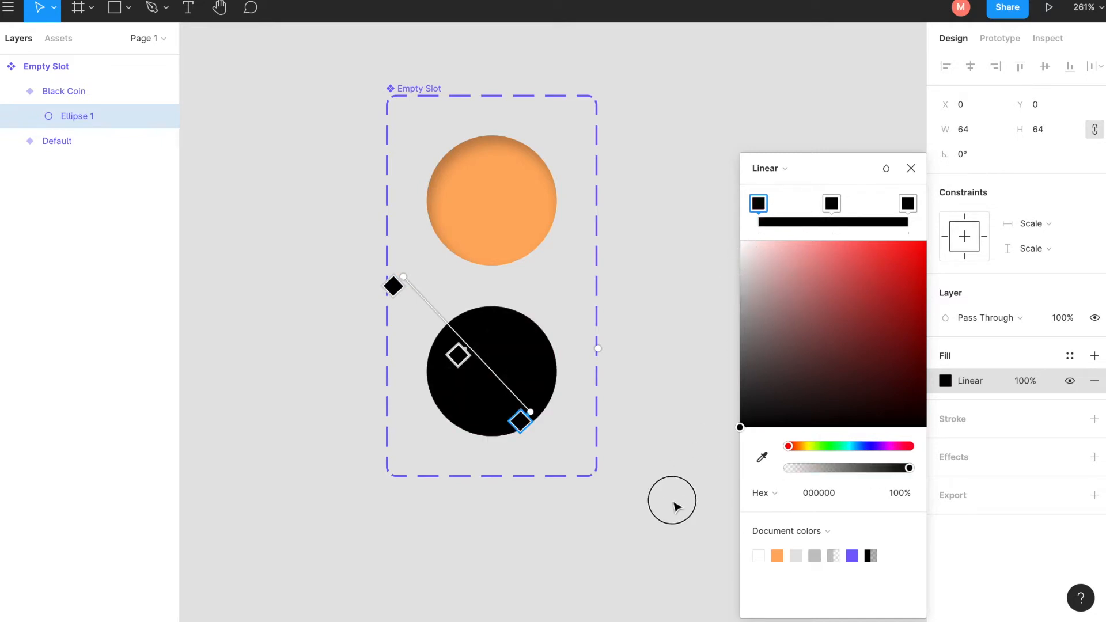
# Set the upper-left gradient stop to white and the middle stop to 717171, keeping that gradient end just outside the coin
pyautogui.click(907, 205)
pyautogui.moveTo(768, 372); pyautogui.dragTo(708, 235)
pyautogui.moveTo(403, 278); pyautogui.dragTo(421, 315)
pyautogui.click(472, 369)
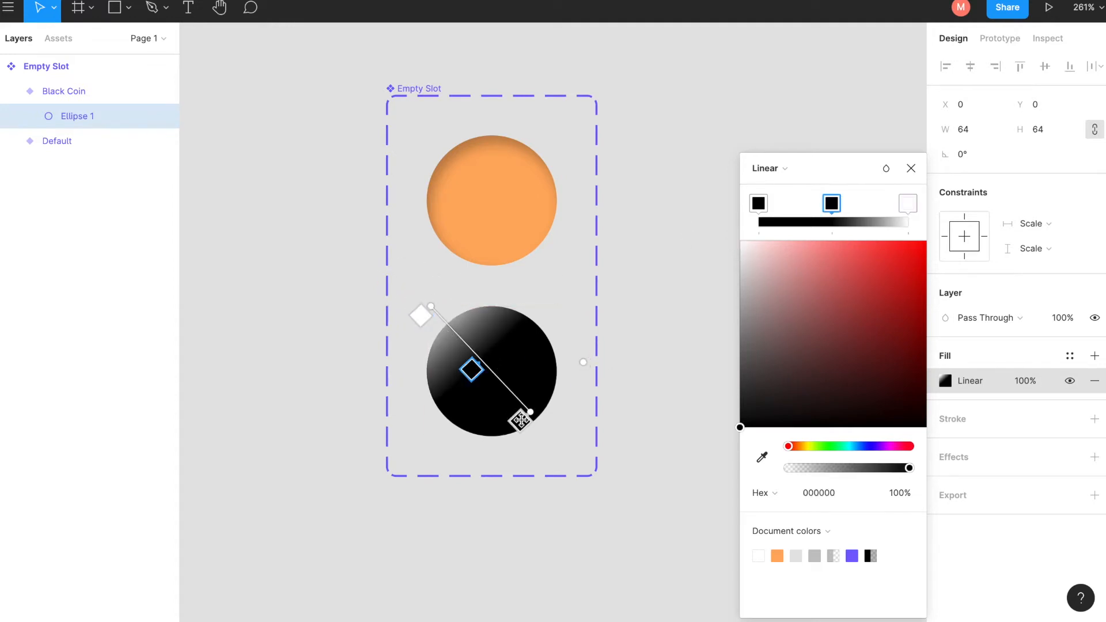
pyautogui.moveTo(738, 389); pyautogui.dragTo(723, 347)
pyautogui.moveTo(430, 307); pyautogui.dragTo(416, 281)
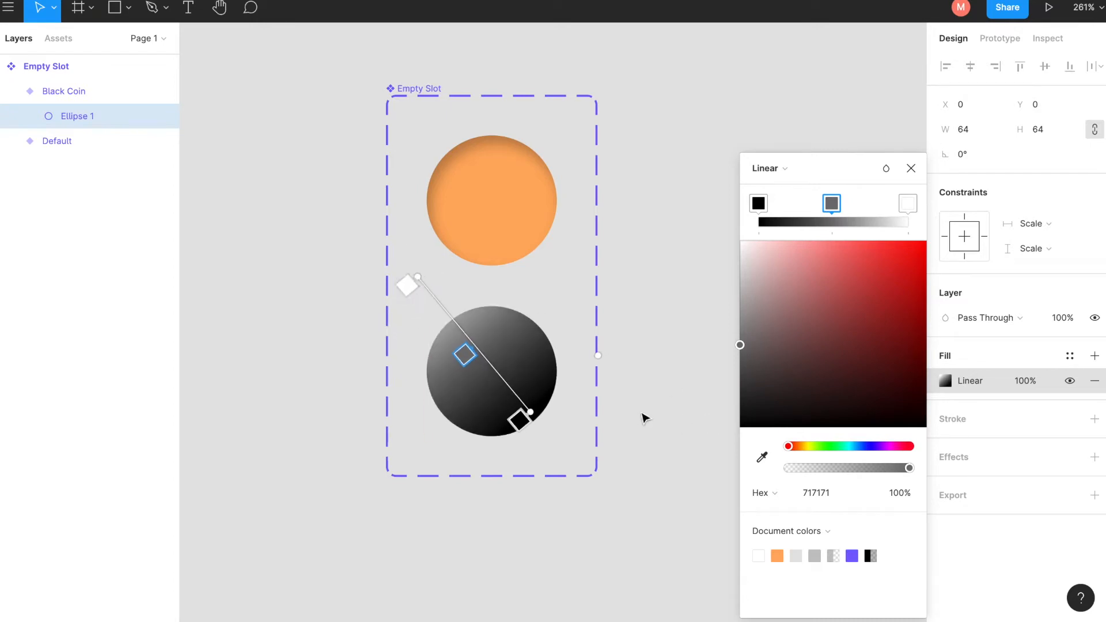
pyautogui.press('Escape')
pyautogui.press('Escape')
# Rename the component set containing both variants as "Coins"
pyautogui.scroll(-2, 642, 417)
pyautogui.scroll(-2, 547, 340)
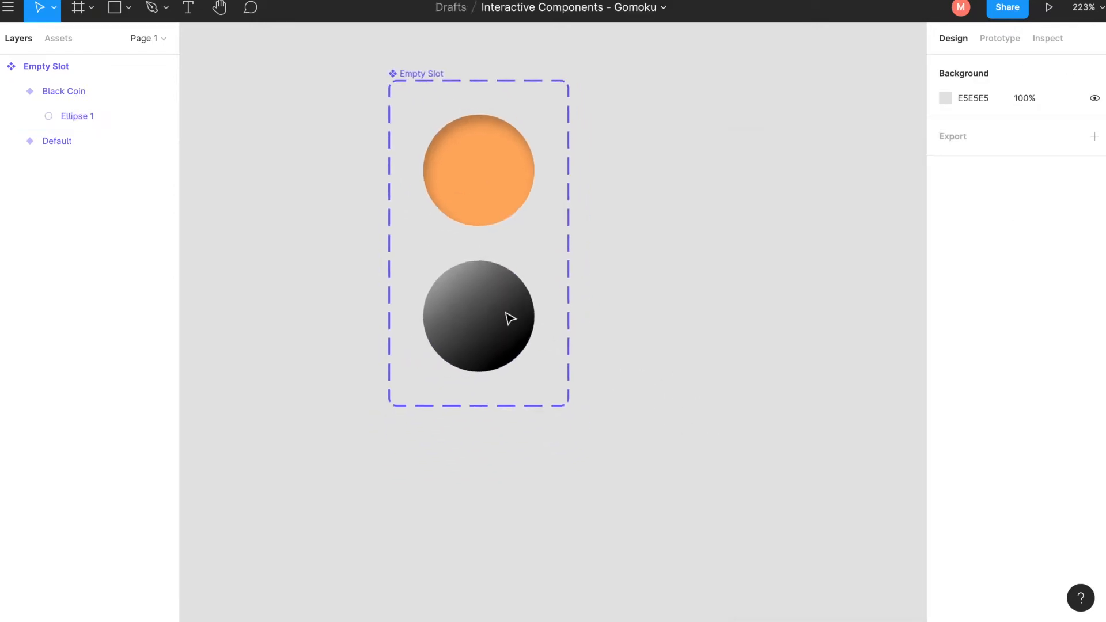
pyautogui.click(428, 78)
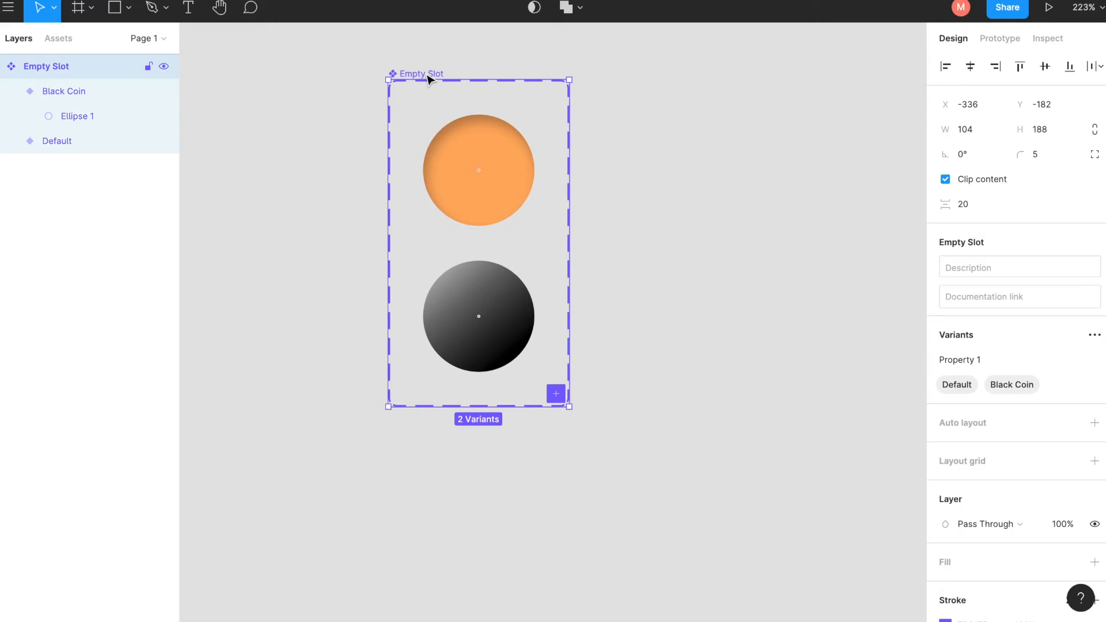
pyautogui.doubleClick(61, 71)
pyautogui.write('C')
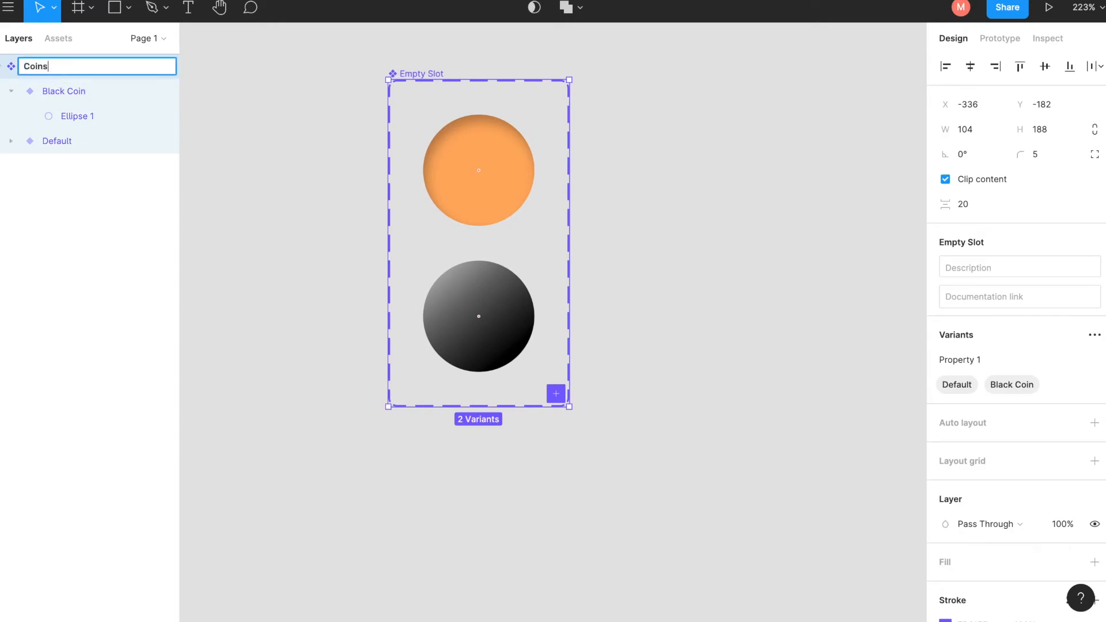
pyautogui.write('oins')
pyautogui.click(252, 201)
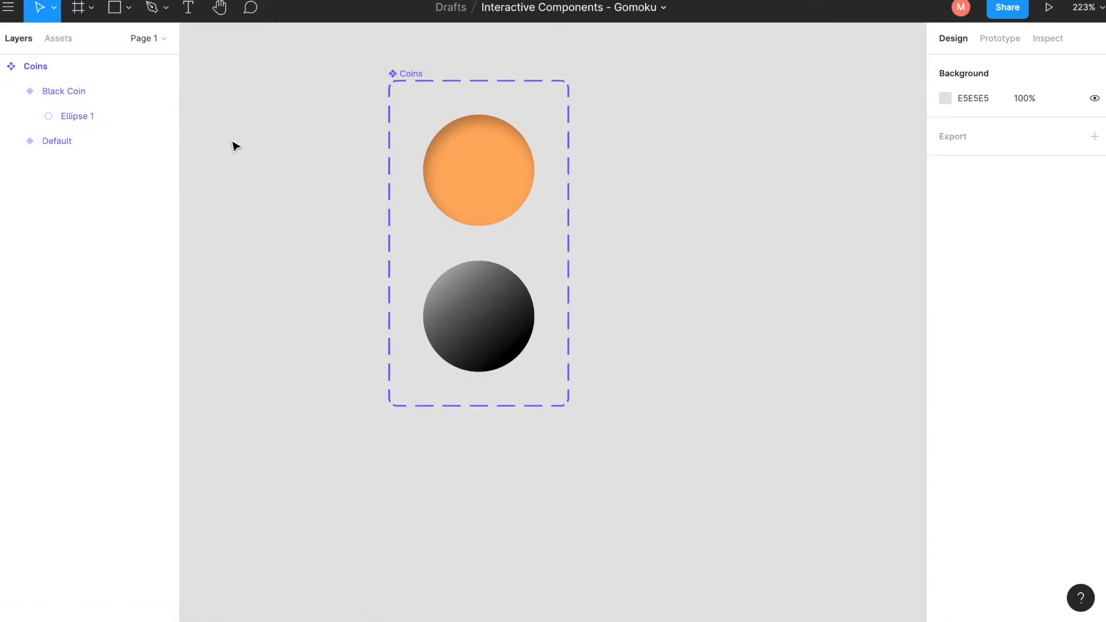
# Rename the orange Default variant as "Empty Slot"
pyautogui.doubleClick(82, 143)
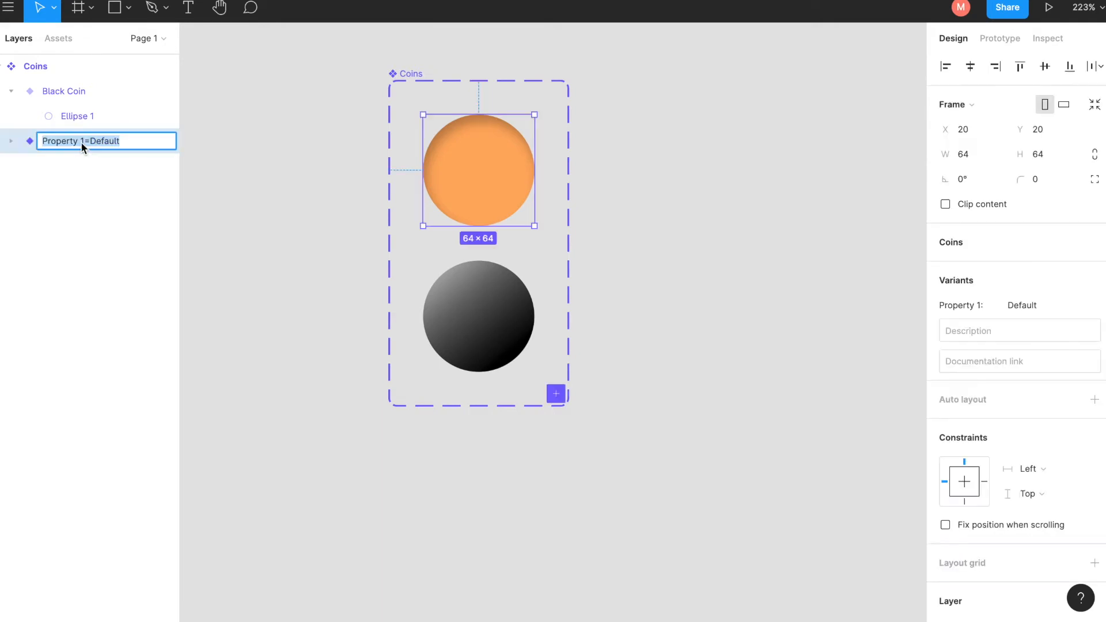
pyautogui.click(135, 149)
pyautogui.press('BackSpace')
pyautogui.press('BackSpace')
pyautogui.press('BackSpace')
pyautogui.press('BackSpace')
pyautogui.press('Return')
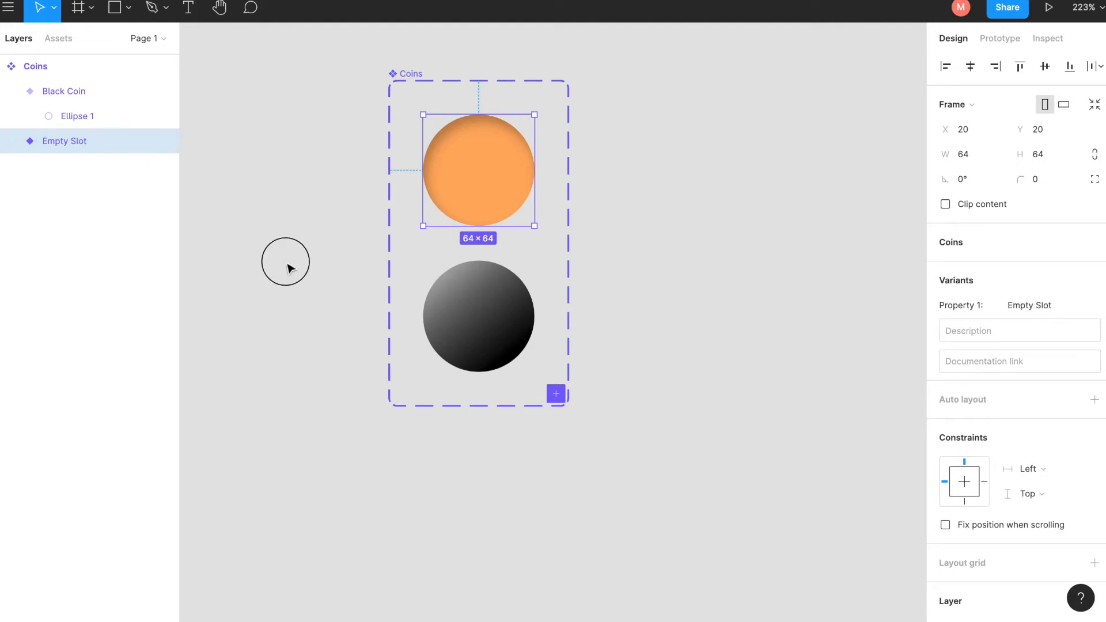
pyautogui.click(290, 269)
# Extend the Coins set's frame downward and place a copy of the black coin below it as a third variant
pyautogui.click(406, 81)
pyautogui.moveTo(499, 402); pyautogui.dragTo(504, 552)
pyautogui.click(612, 450)
pyautogui.click(508, 353)
pyautogui.hotkey('ctrl', 'c')
pyautogui.hotkey('ctrl', 'v')
pyautogui.moveTo(514, 356); pyautogui.dragTo(491, 479)
# Lighten the middle and lower-right gradient stops of the third variant's ellipse to light grays, making it a white coin
pyautogui.scroll(-4, 758, 462)
pyautogui.scroll(-5, 1008, 494)
pyautogui.click(944, 498)
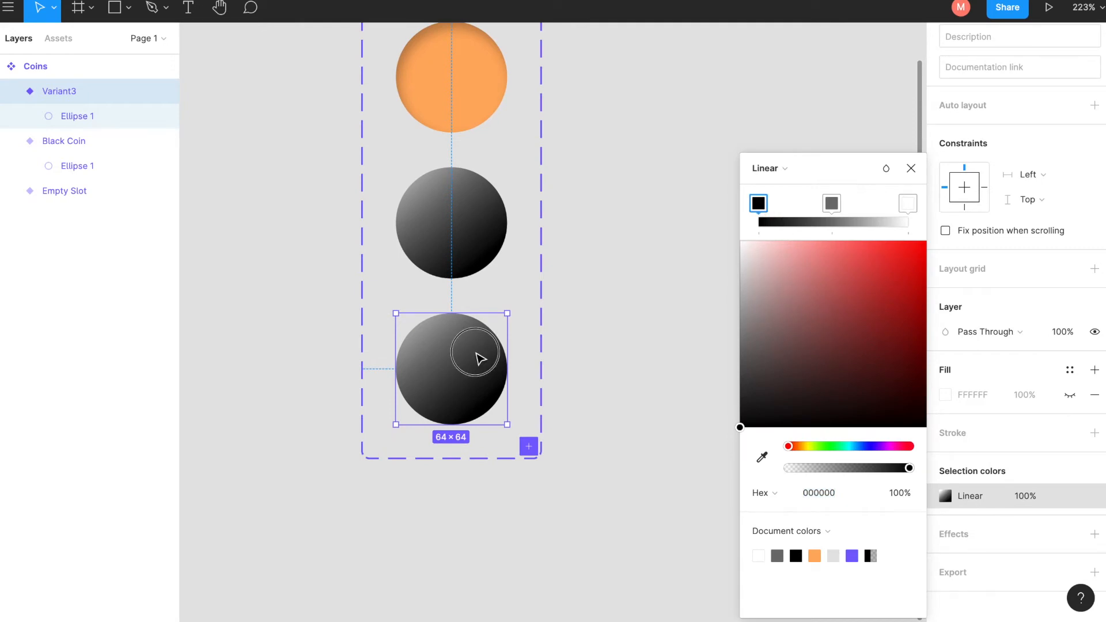
pyautogui.doubleClick(477, 358)
pyautogui.click(945, 381)
pyautogui.click(387, 291)
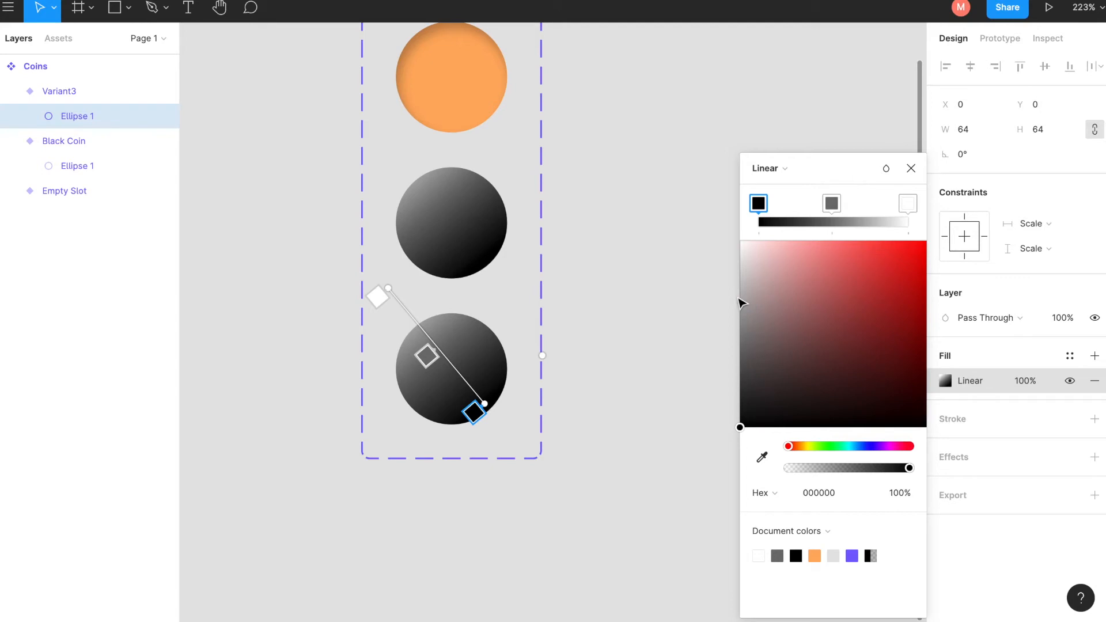
pyautogui.click(376, 297)
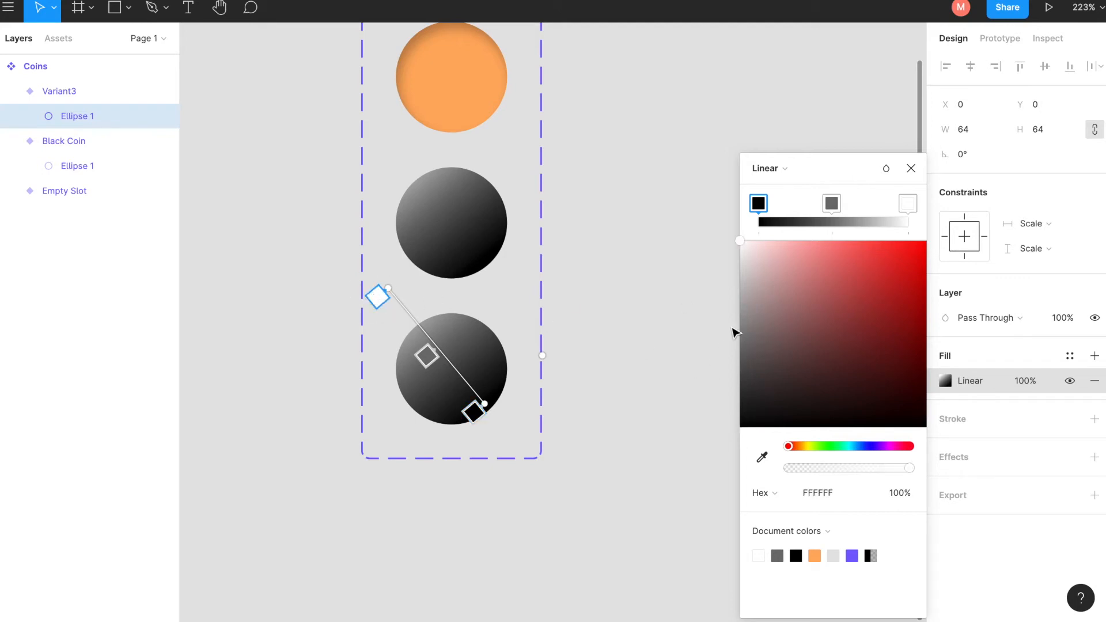
pyautogui.click(426, 356)
pyautogui.moveTo(743, 370); pyautogui.dragTo(721, 297)
pyautogui.click(474, 412)
pyautogui.click(627, 356)
pyautogui.scroll(-5, 626, 355)
pyautogui.scroll(5, 494, 235)
pyautogui.scroll(-1, 494, 235)
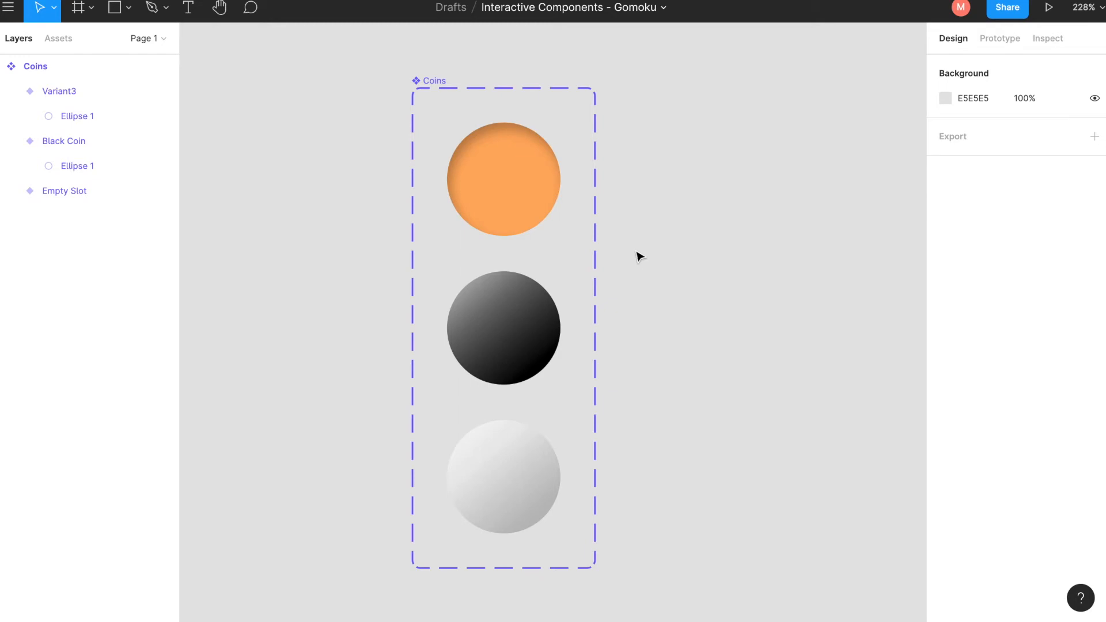
# Add an on-click interaction that changes the Empty Slot variant to Black Coin with an Instant animation
pyautogui.click(1013, 39)
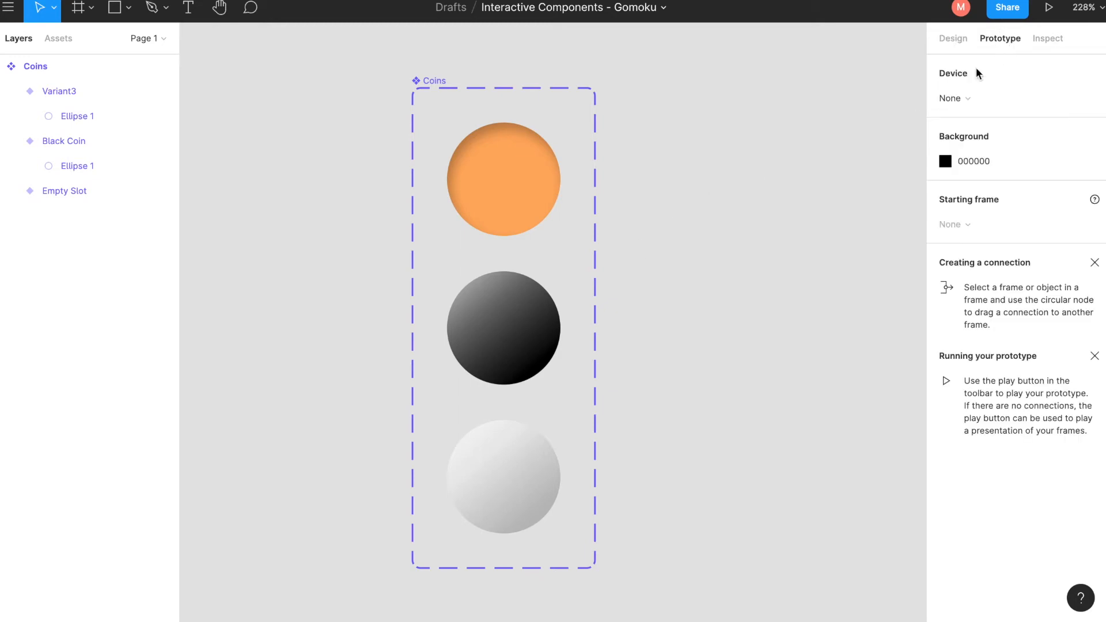
pyautogui.click(509, 175)
pyautogui.moveTo(560, 179); pyautogui.dragTo(552, 325)
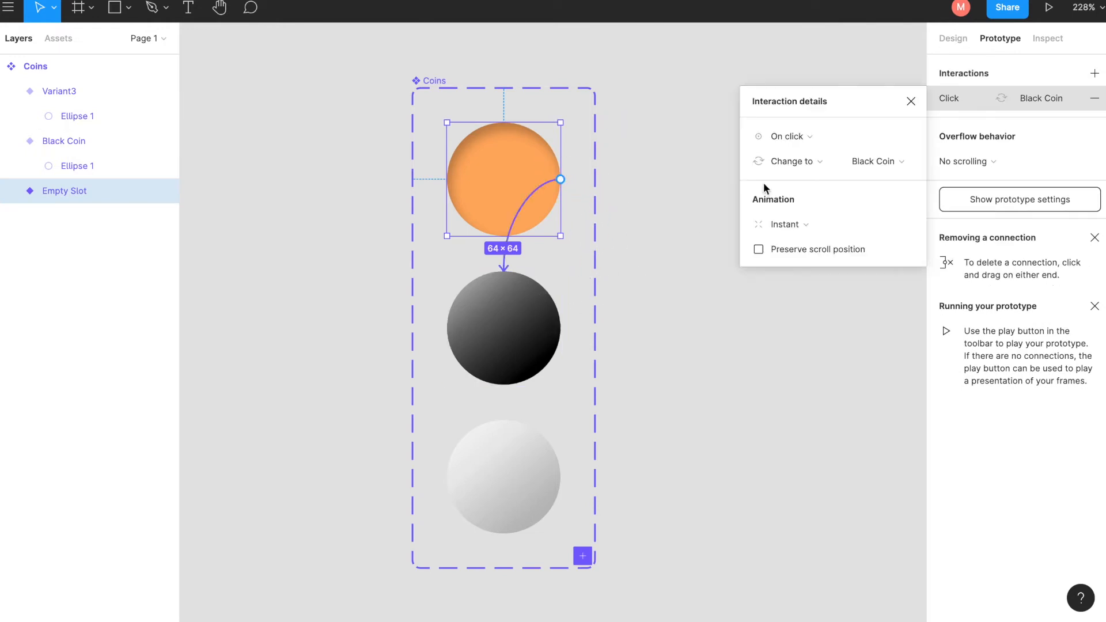
pyautogui.click(787, 165)
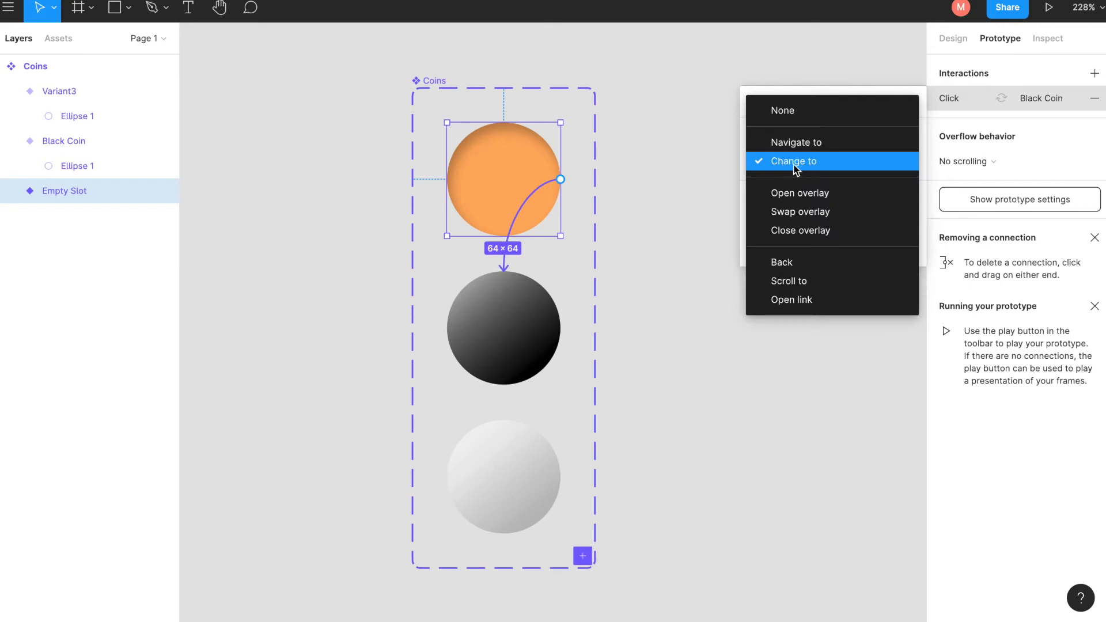
pyautogui.click(798, 165)
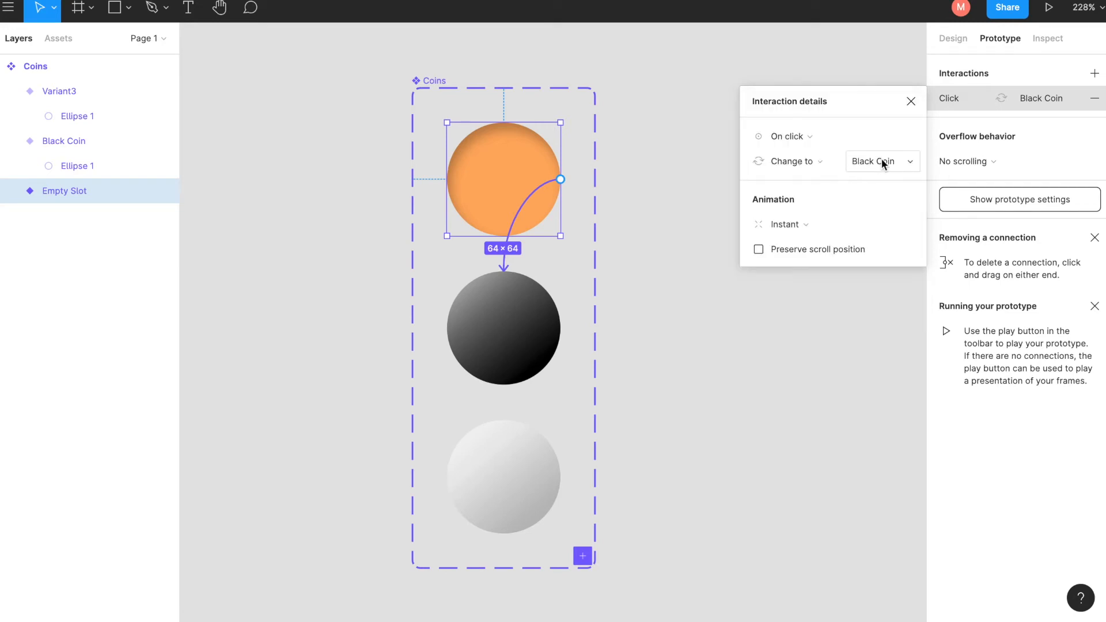
pyautogui.click(812, 225)
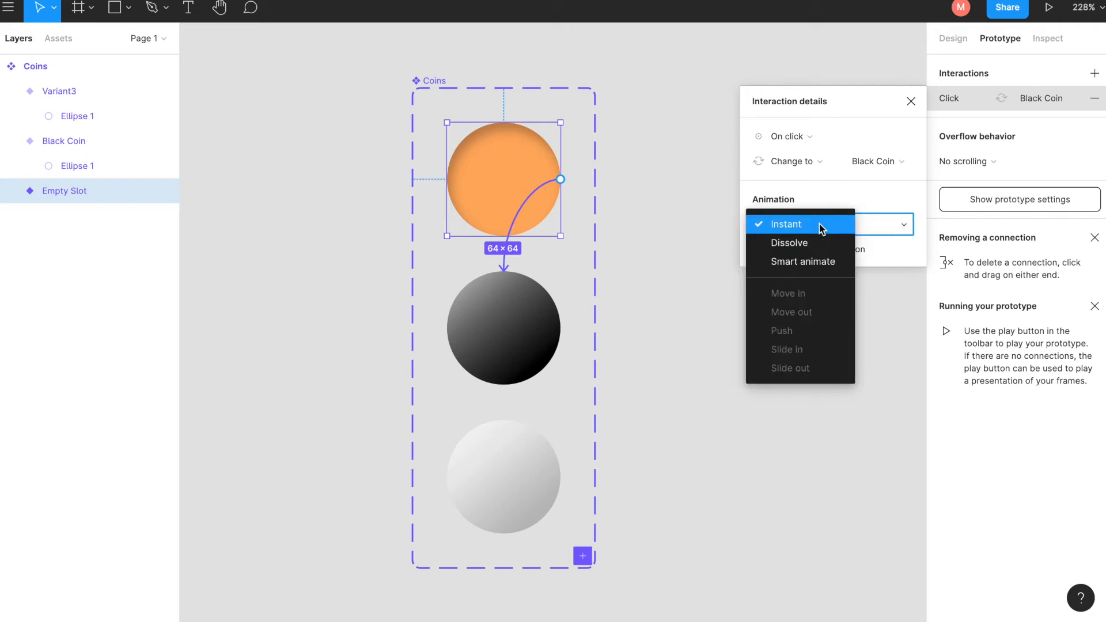
pyautogui.click(820, 227)
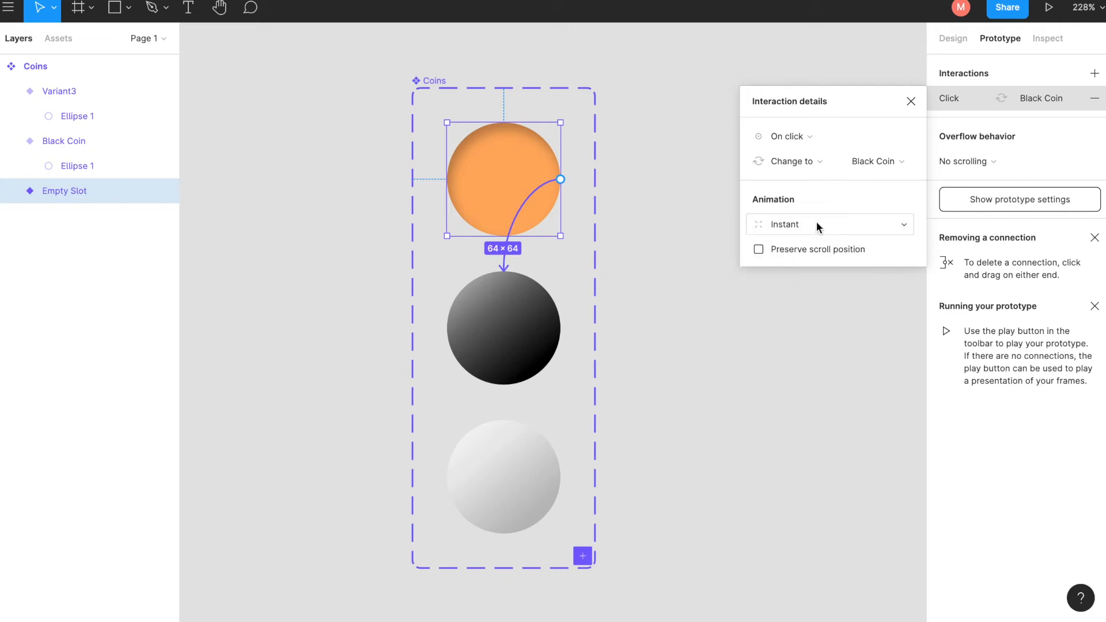
# Add an on-click Change to interaction from the Black Coin variant to Variant3
pyautogui.click(535, 338)
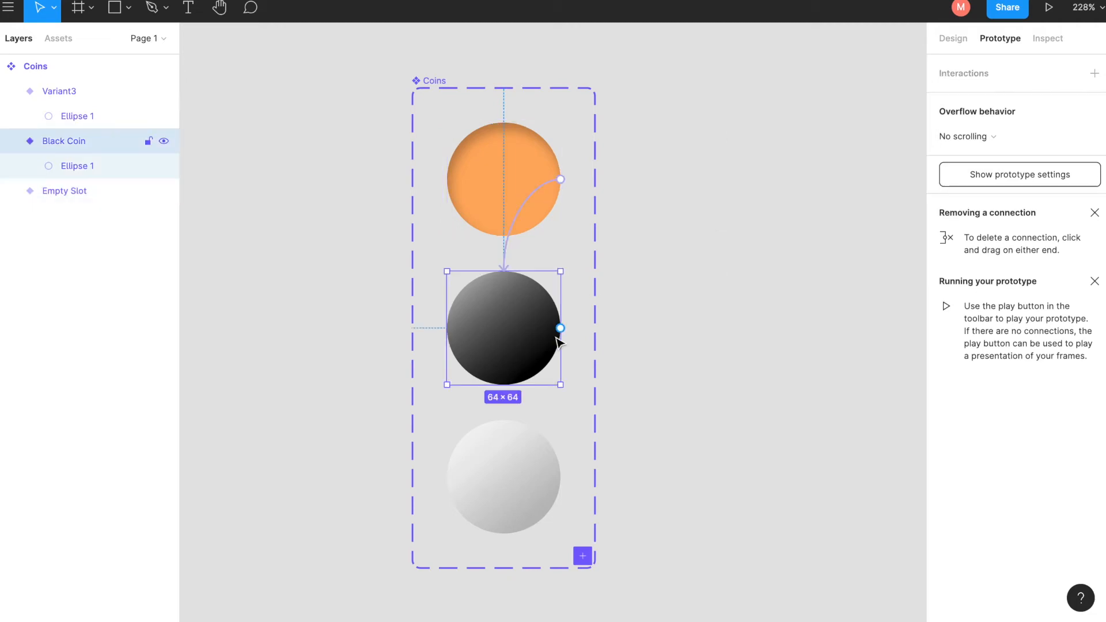
pyautogui.moveTo(560, 327); pyautogui.dragTo(517, 486)
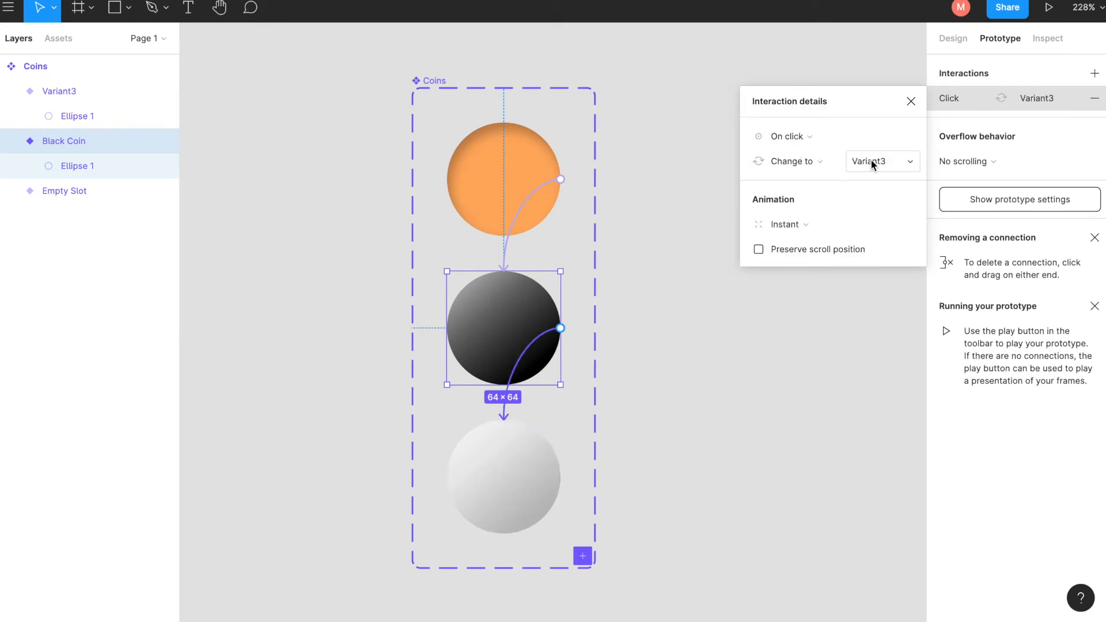
# Rename Variant3 as "White Coin" and review the Black Coin's interaction with it
pyautogui.doubleClick(74, 92)
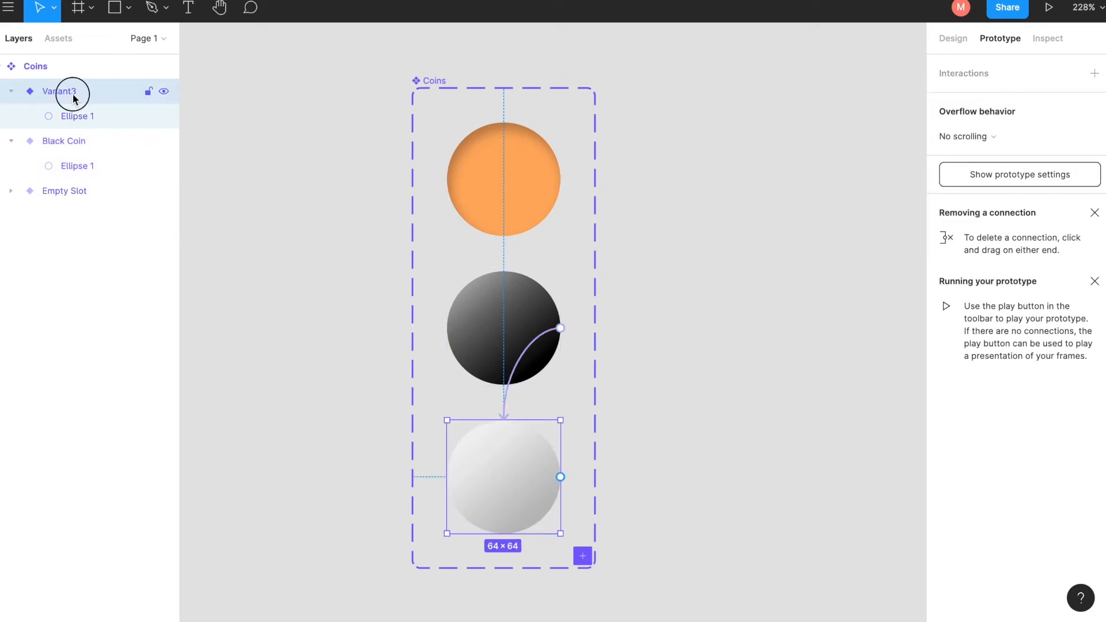
pyautogui.press('Right')
pyautogui.press('BackSpace')
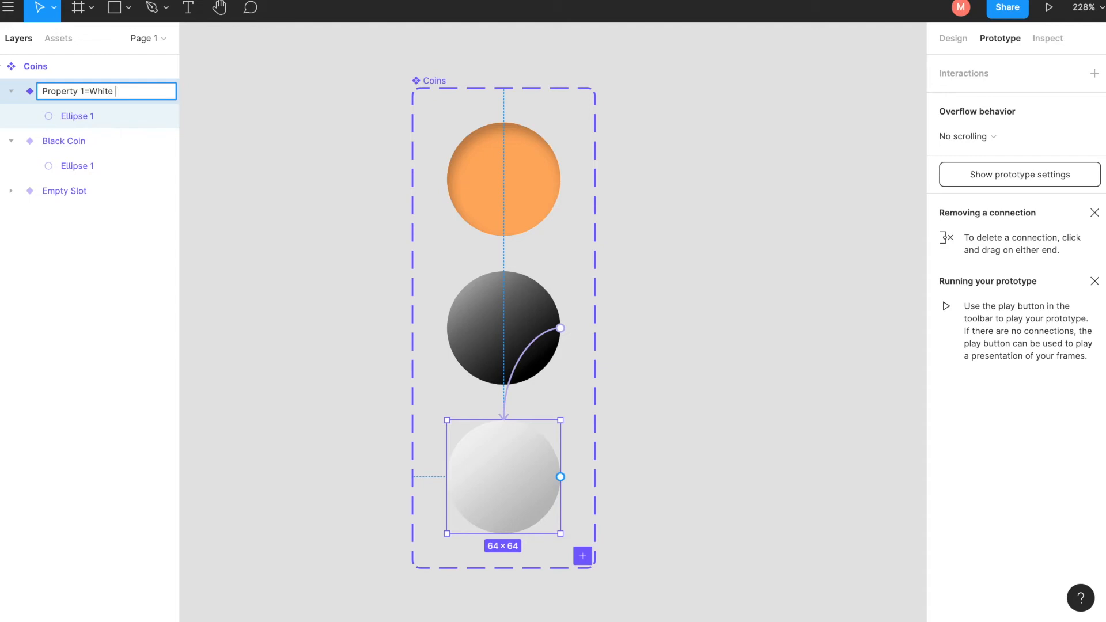
pyautogui.write('White Coin')
pyautogui.press('Return')
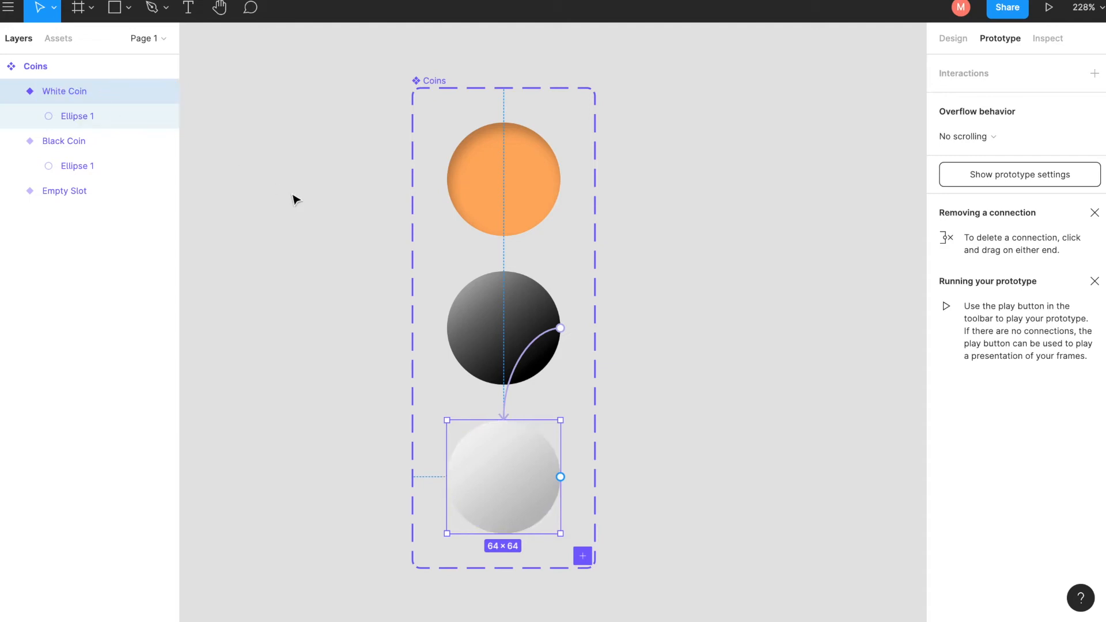
pyautogui.click(687, 389)
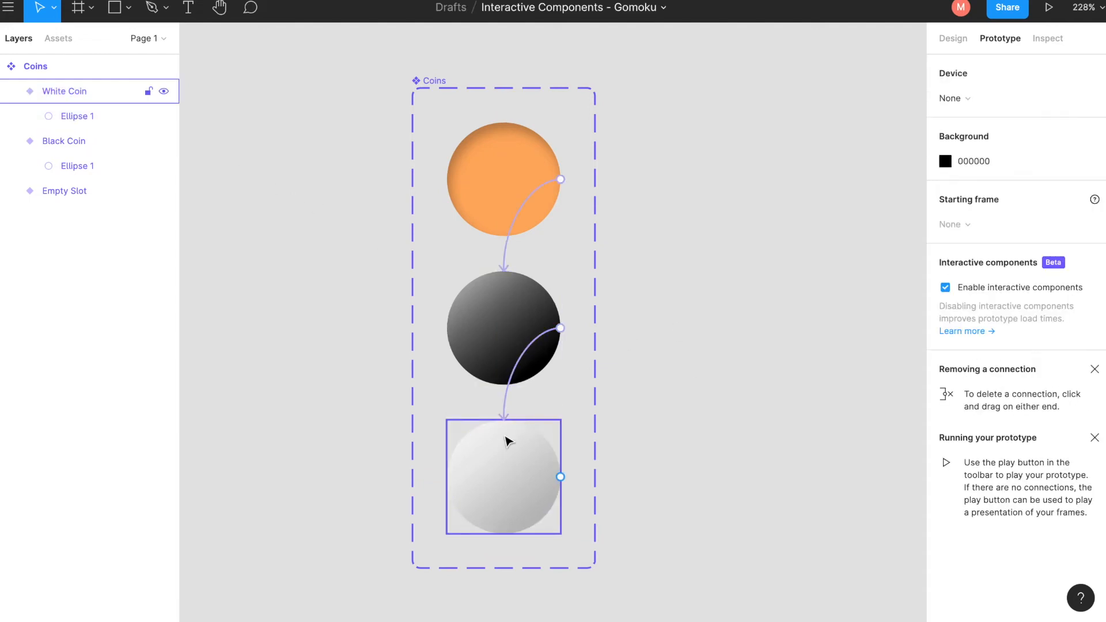
pyautogui.click(506, 410)
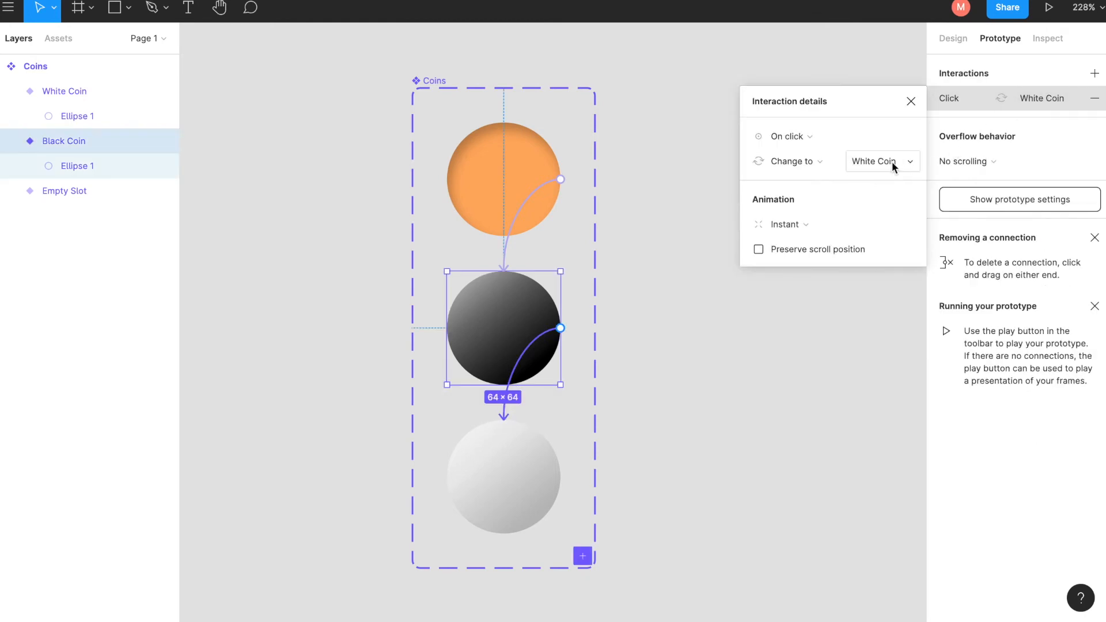
pyautogui.click(723, 415)
# Add a MacBook Pro frame of 1440 × 900 beside the Coins component set
pyautogui.hotkey('shift', '1')
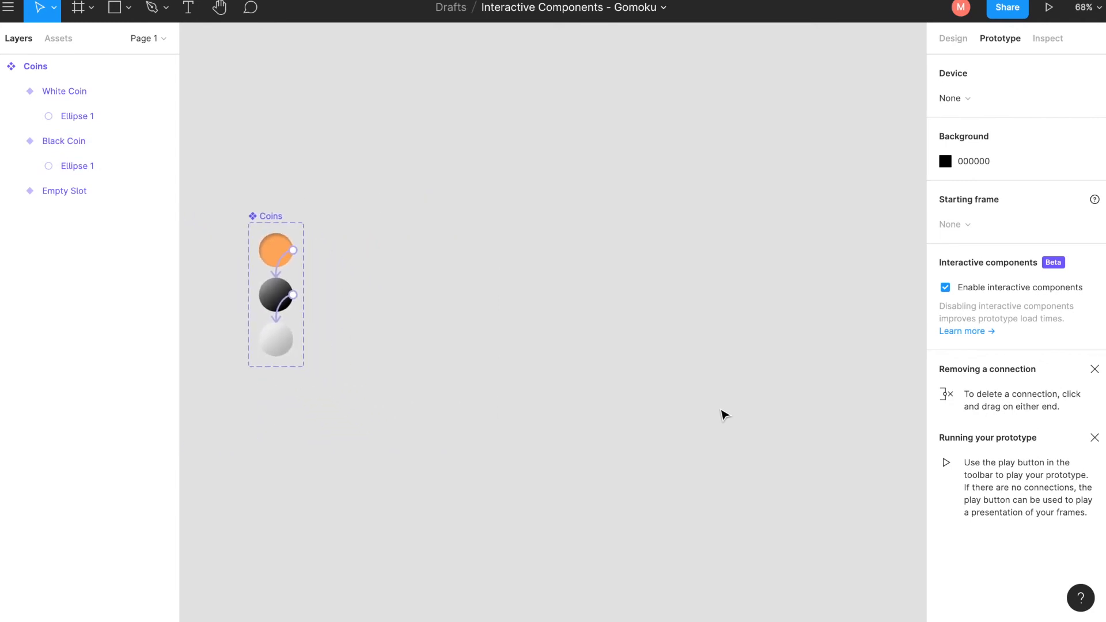
pyautogui.press('f')
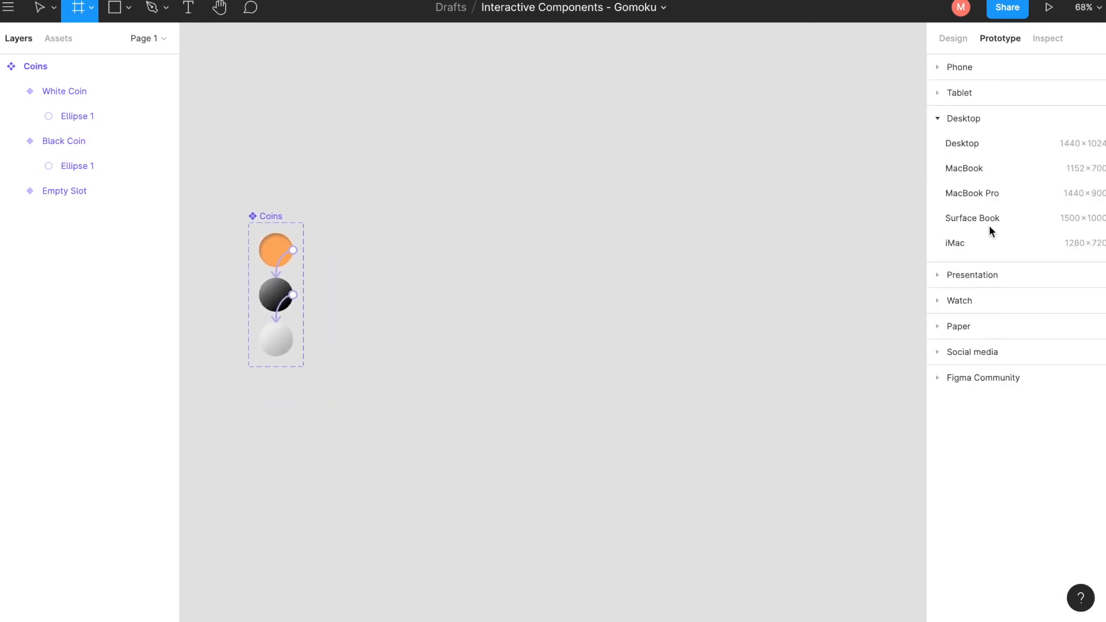
pyautogui.click(978, 193)
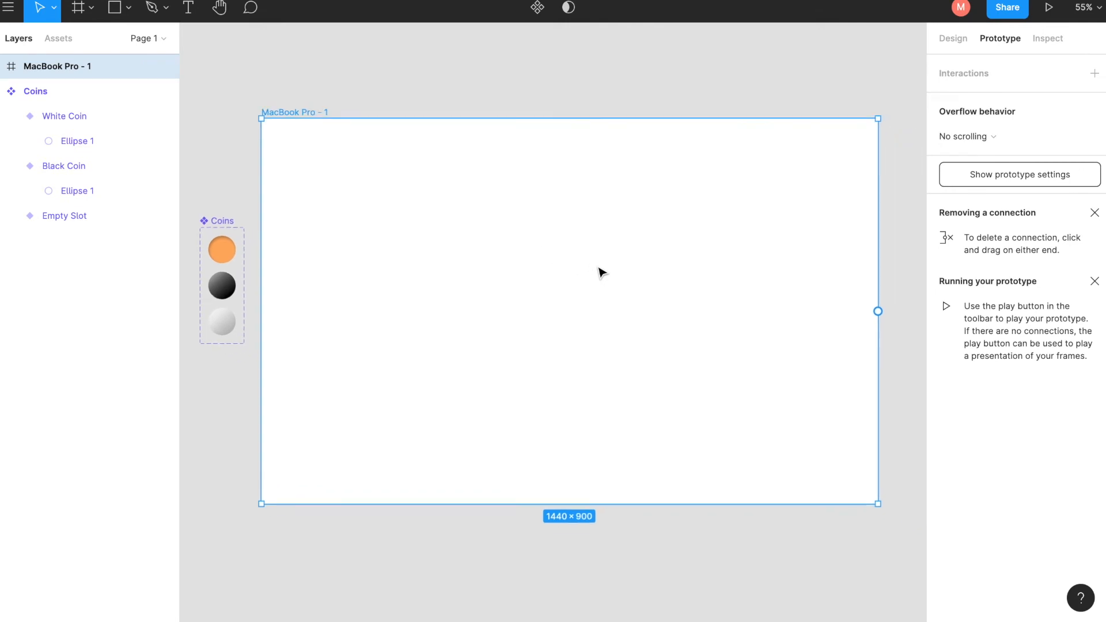
pyautogui.moveTo(611, 269); pyautogui.dragTo(634, 264)
# Set the MacBook Pro frame's fill to the light gray D7D7D7
pyautogui.click(946, 406)
pyautogui.moveTo(758, 295); pyautogui.dragTo(725, 282)
pyautogui.press('Escape')
pyautogui.press('Escape')
pyautogui.scroll(3, 548, 278)
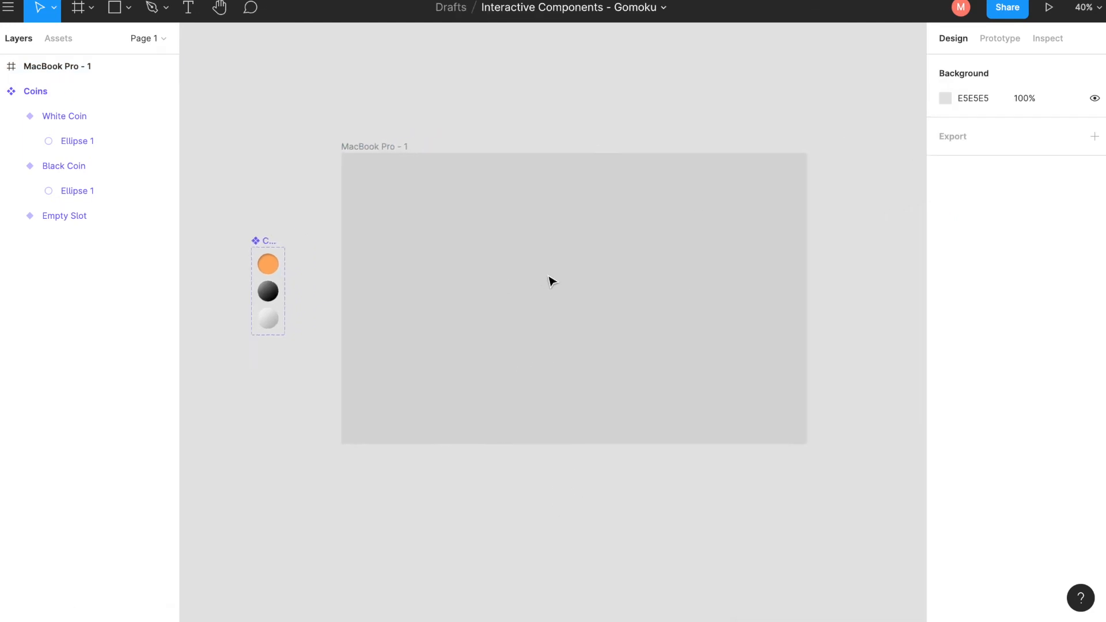
# Draw a square about 673 × 673 in the middle of the MacBook Pro frame
pyautogui.press('r')
pyautogui.moveTo(426, 189); pyautogui.dragTo(694, 418)
pyautogui.moveTo(632, 378); pyautogui.dragTo(606, 349)
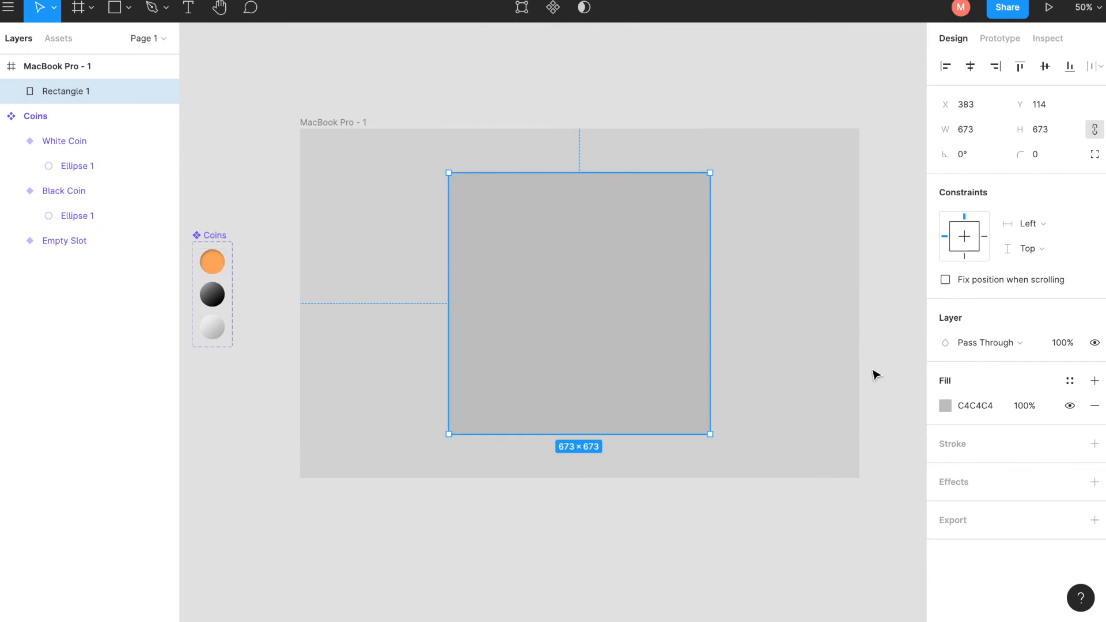
# Sample the Empty Slot's orange for the square's fill and deepen it to EC8729
pyautogui.click(945, 406)
pyautogui.click(763, 457)
pyautogui.click(219, 259)
pyautogui.moveTo(853, 242); pyautogui.dragTo(895, 257)
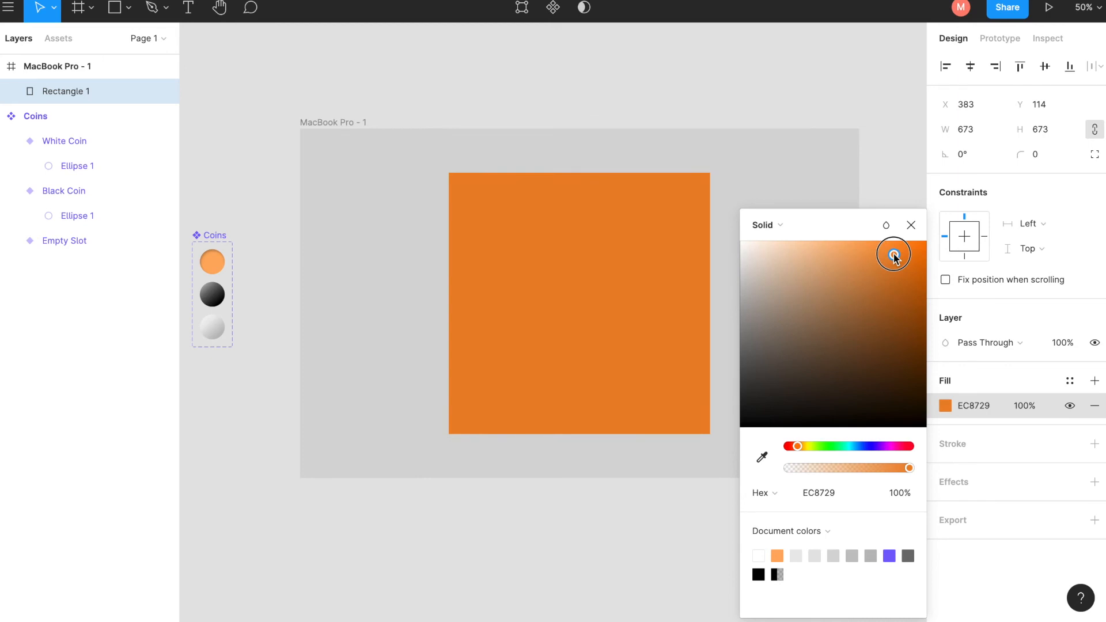
pyautogui.click(486, 545)
# Round the orange square's corners to a radius of 30
pyautogui.click(492, 295)
pyautogui.press('Return')
pyautogui.click(600, 499)
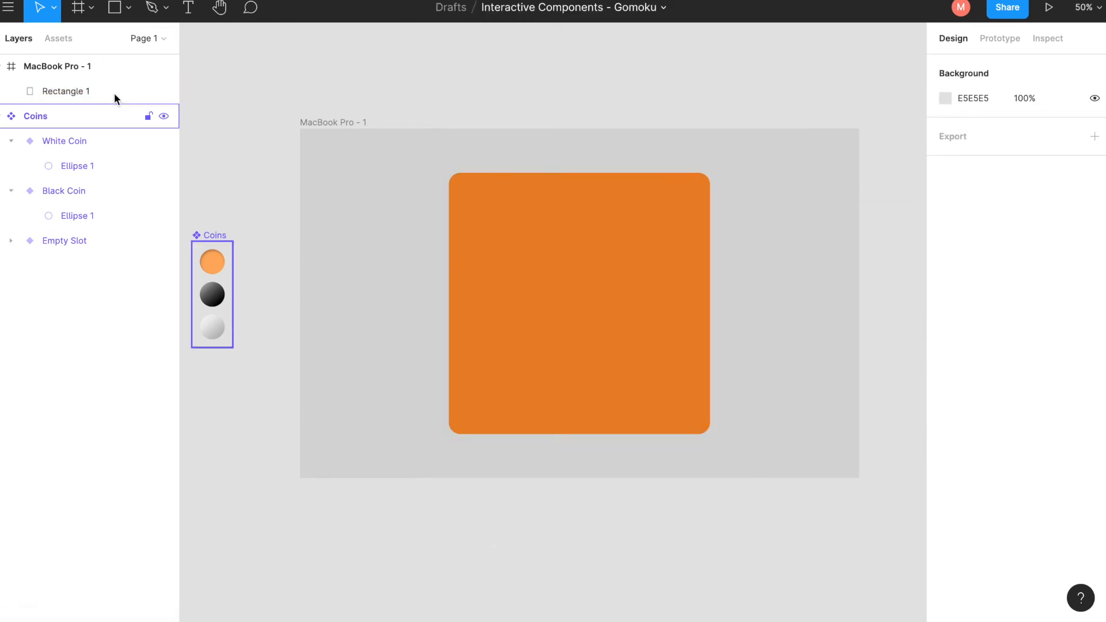
# Place an Empty Slot instance of the Coins component in the upper-left corner of the orange square
pyautogui.click(65, 38)
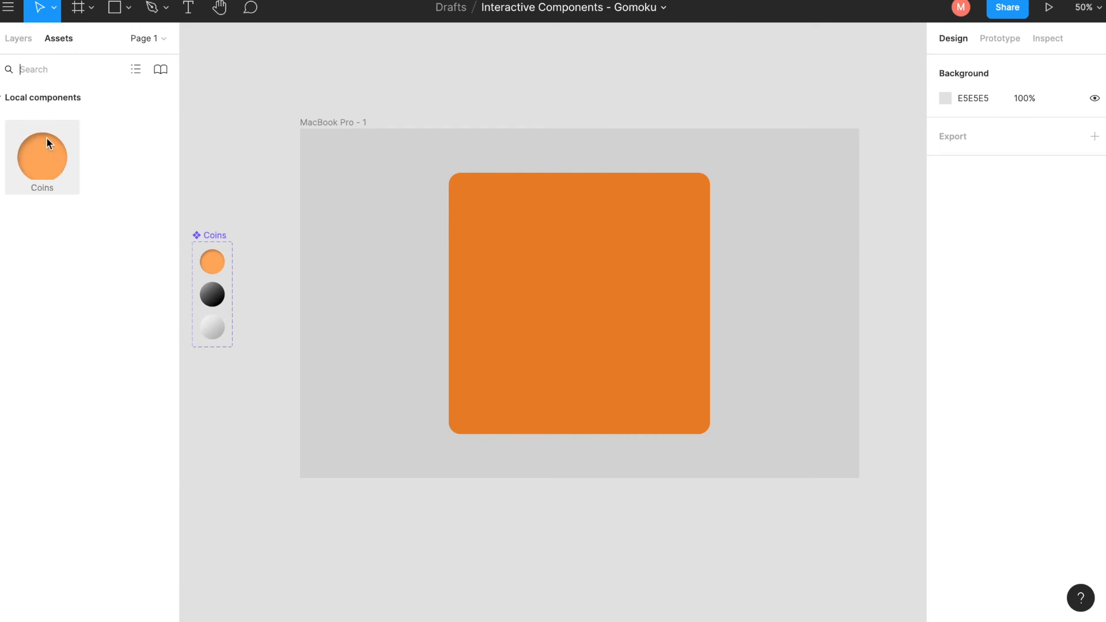
pyautogui.moveTo(46, 160); pyautogui.dragTo(487, 204)
pyautogui.scroll(5, 483, 213)
pyautogui.scroll(-5, 487, 205)
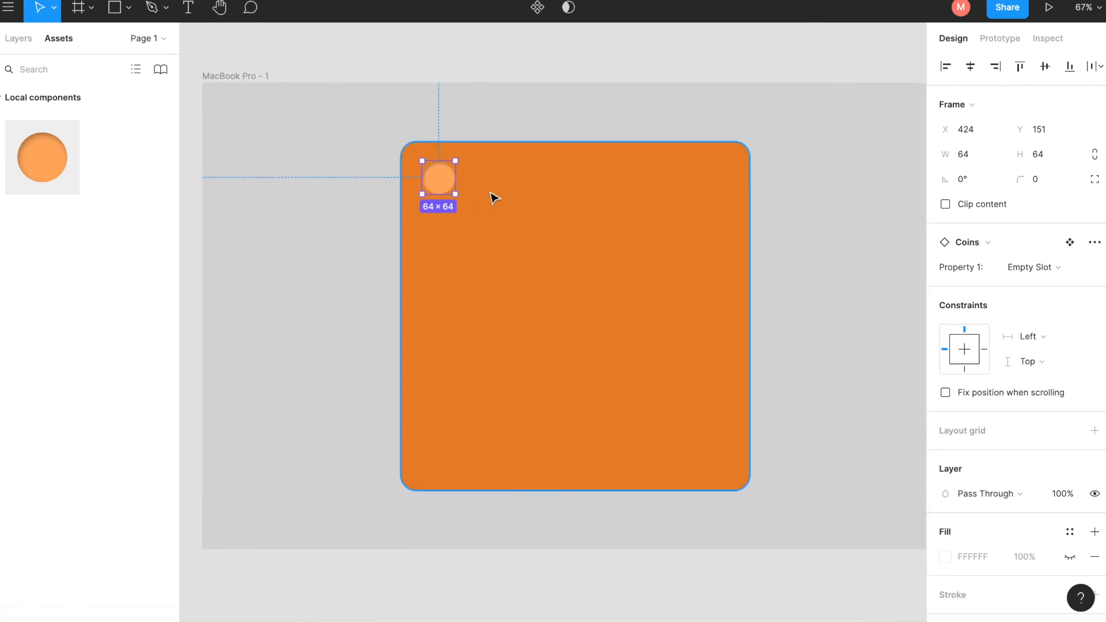
# Duplicate the slot instance across the orange square to form a row of eight slots spaced 20 apart
pyautogui.hotkey('ctrl', 'v')
pyautogui.scroll(5, 443, 184)
pyautogui.scroll(-5, 406, 190)
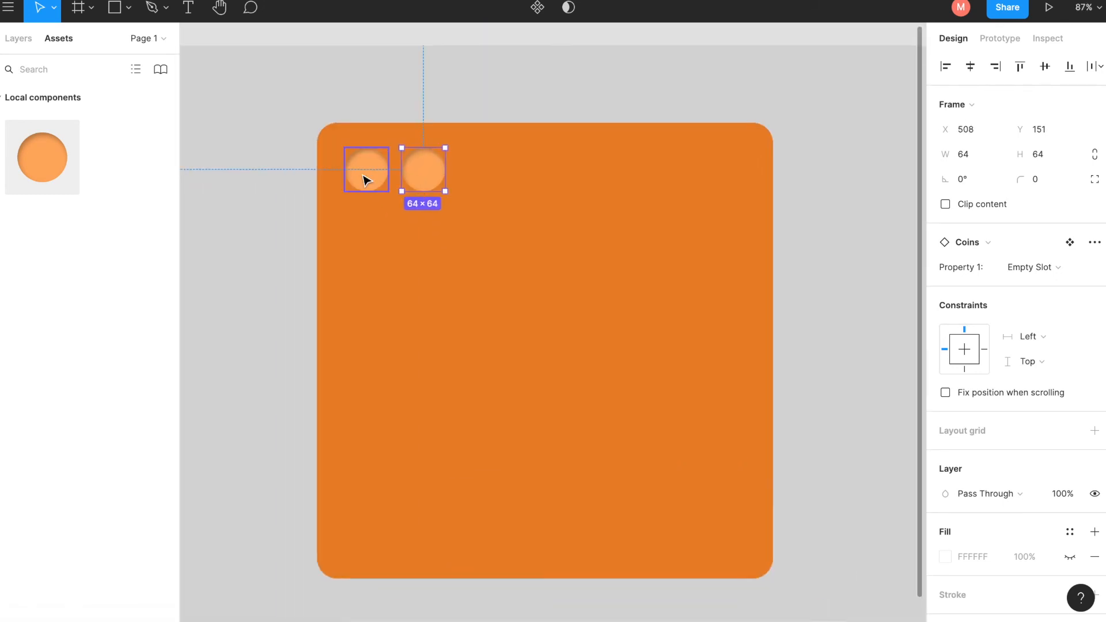
pyautogui.keyDown('shift'); pyautogui.click(365, 178); pyautogui.keyUp('shift')
pyautogui.hotkey('ctrl', 'c')
pyautogui.hotkey('ctrl', 'v')
pyautogui.hotkey('ctrl', 'v')
pyautogui.scroll(-3, 657, 187)
pyautogui.click(642, 272)
pyautogui.click(627, 191)
pyautogui.hotkey('ctrl', 'v')
pyautogui.keyDown('shift'); pyautogui.click(452, 190); pyautogui.keyUp('shift')
pyautogui.hotkey('ctrl', 'v')
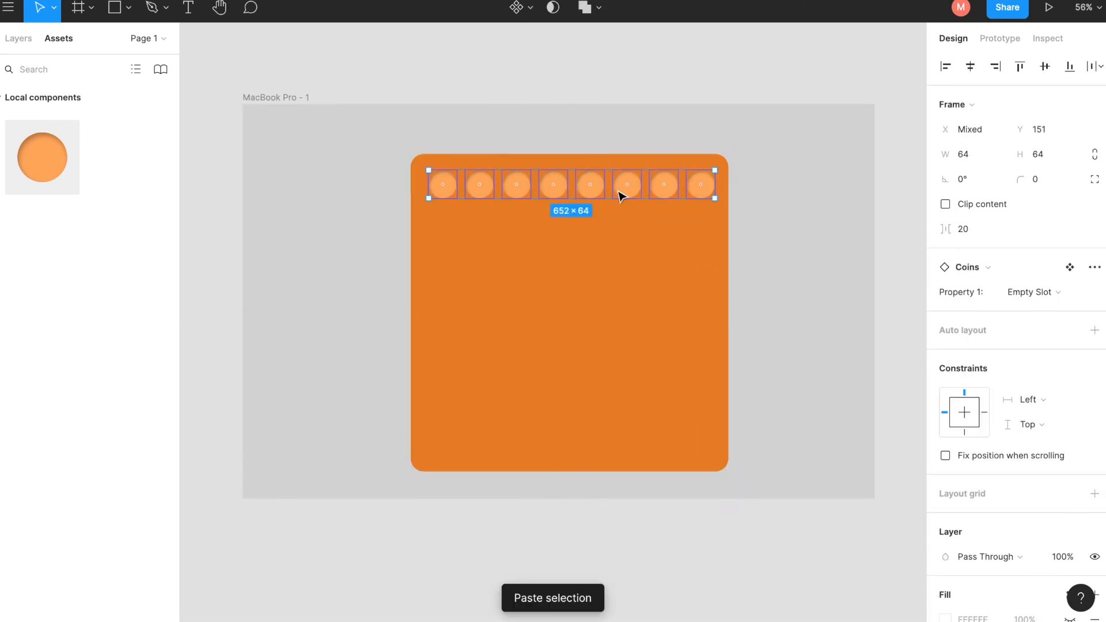
# Duplicate the row of slots downward to form an eight-by-eight grid with 20 vertical spacing
pyautogui.scroll(4, 620, 193)
pyautogui.scroll(-2, 554, 212)
pyautogui.hotkey('ctrl', 'v')
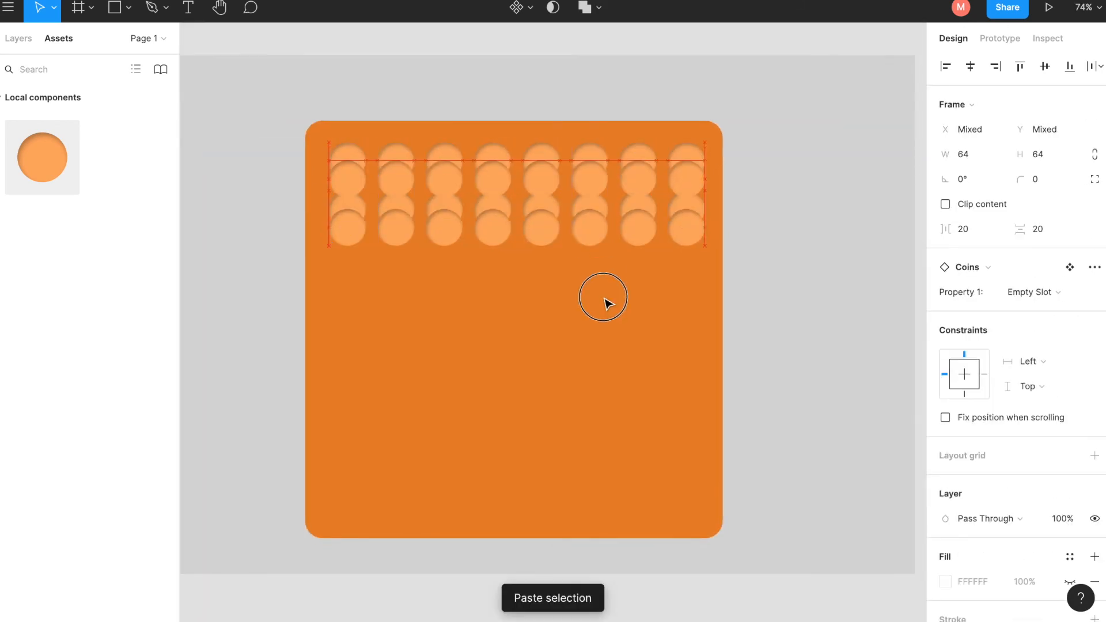
pyautogui.hotkey('ctrl', 'v')
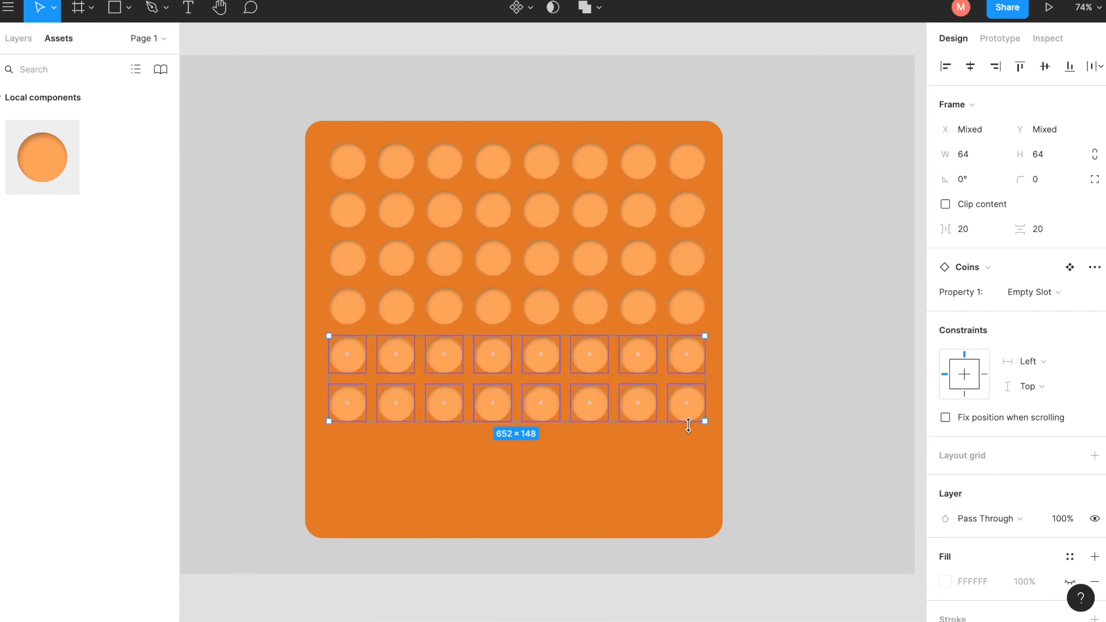
pyautogui.hotkey('ctrl', 'v')
pyautogui.moveTo(677, 410); pyautogui.dragTo(679, 507)
# Enlarge the orange square to 724 × 724 and center it in the frame horizontally and vertically
pyautogui.scroll(-3, 614, 368)
pyautogui.click(637, 540)
pyautogui.click(640, 470)
pyautogui.click(970, 66)
pyautogui.click(1045, 67)
# Lock the orange square and move the whole grid of slots to its center
pyautogui.rightClick(490, 346)
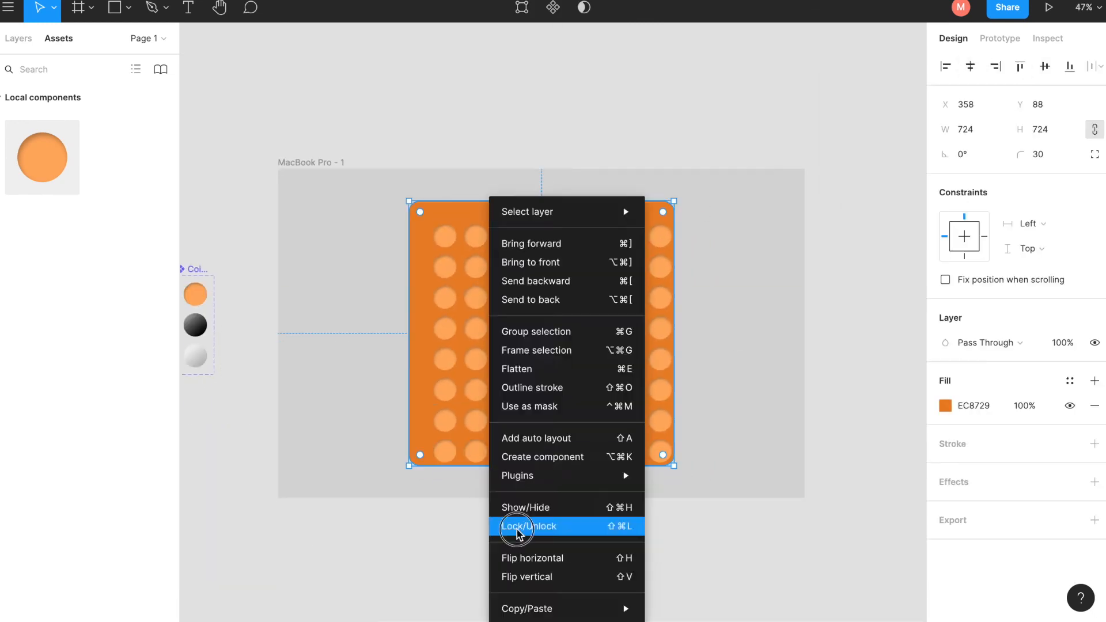
pyautogui.click(518, 529)
pyautogui.moveTo(419, 211); pyautogui.dragTo(695, 486)
pyautogui.moveTo(565, 326); pyautogui.dragTo(555, 316)
pyautogui.click(577, 520)
# Rename the MacBook Pro frame as "Gomoku Board (minus the lines)"
pyautogui.click(19, 39)
pyautogui.doubleClick(56, 69)
pyautogui.write('Gomoku Board (minus the lines)')
pyautogui.press('Return')
pyautogui.click(637, 101)
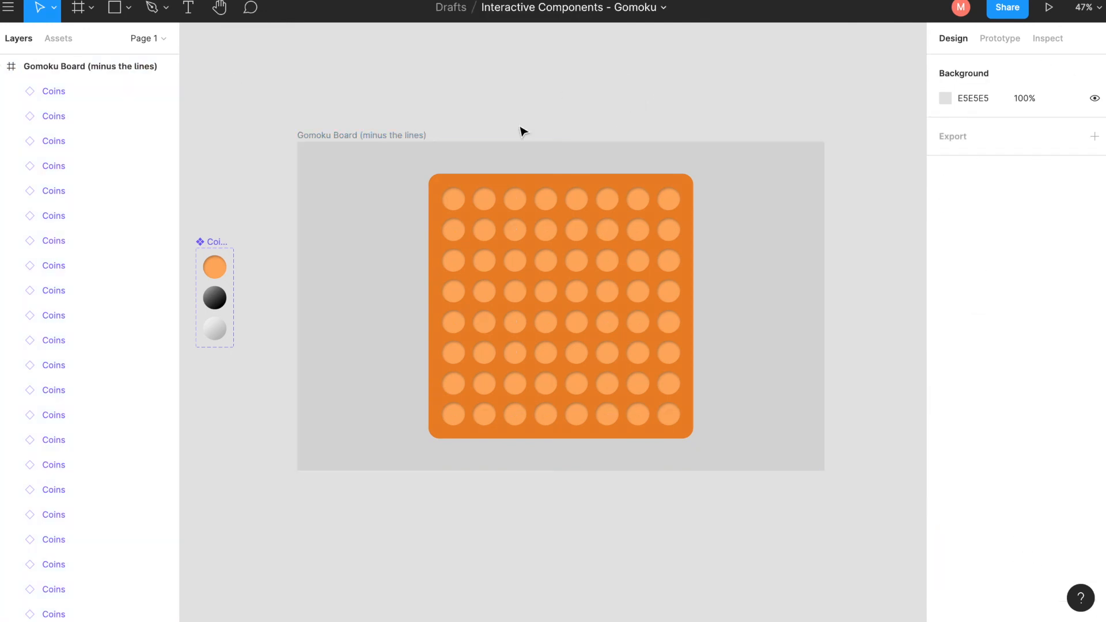
# Preview the Gomoku board frame as a prototype and test the slots by placing black and white coins
pyautogui.click(415, 134)
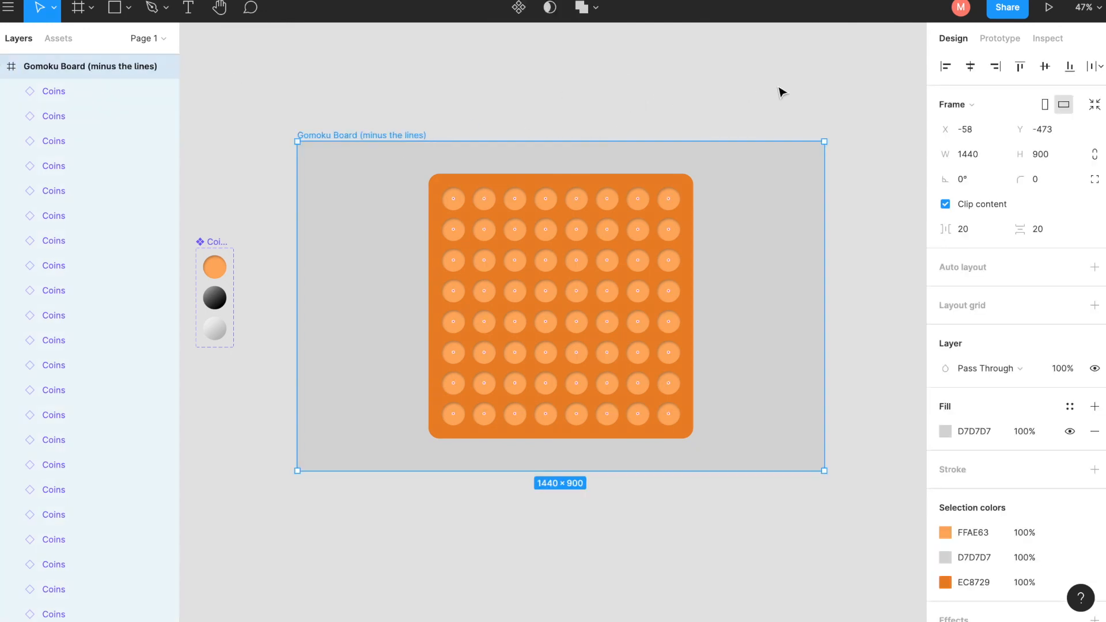
pyautogui.click(1047, 8)
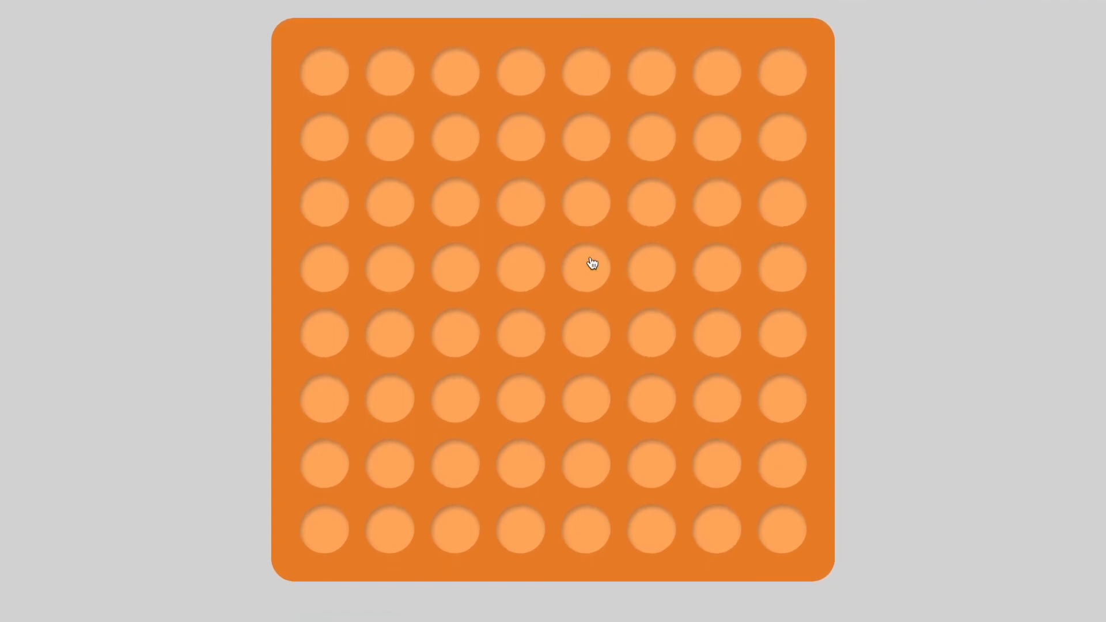
pyautogui.click(522, 277)
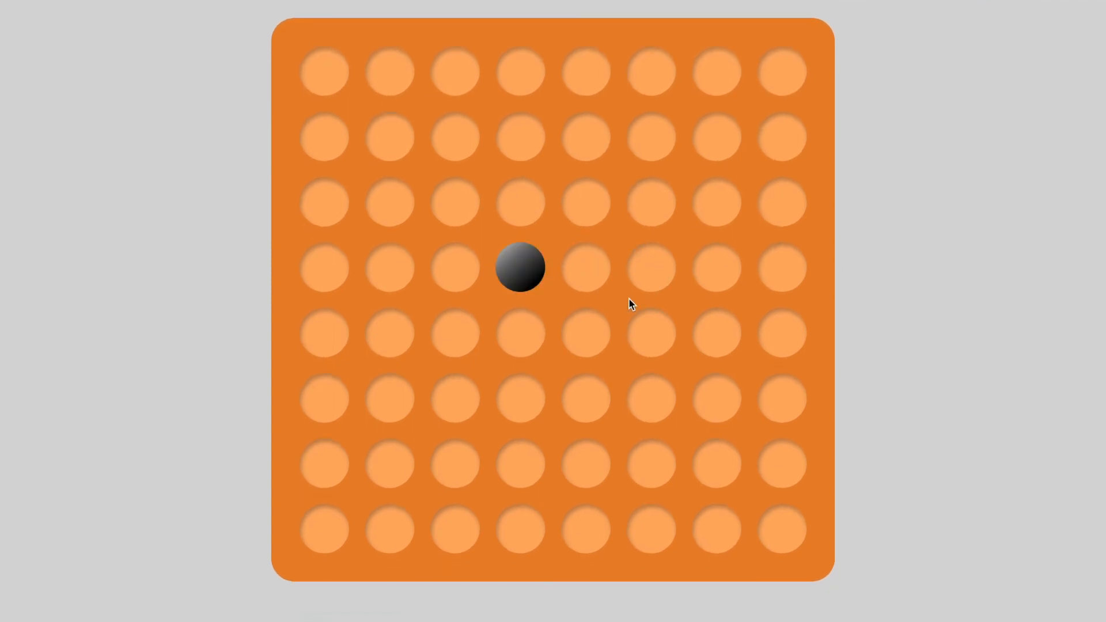
pyautogui.click(589, 274)
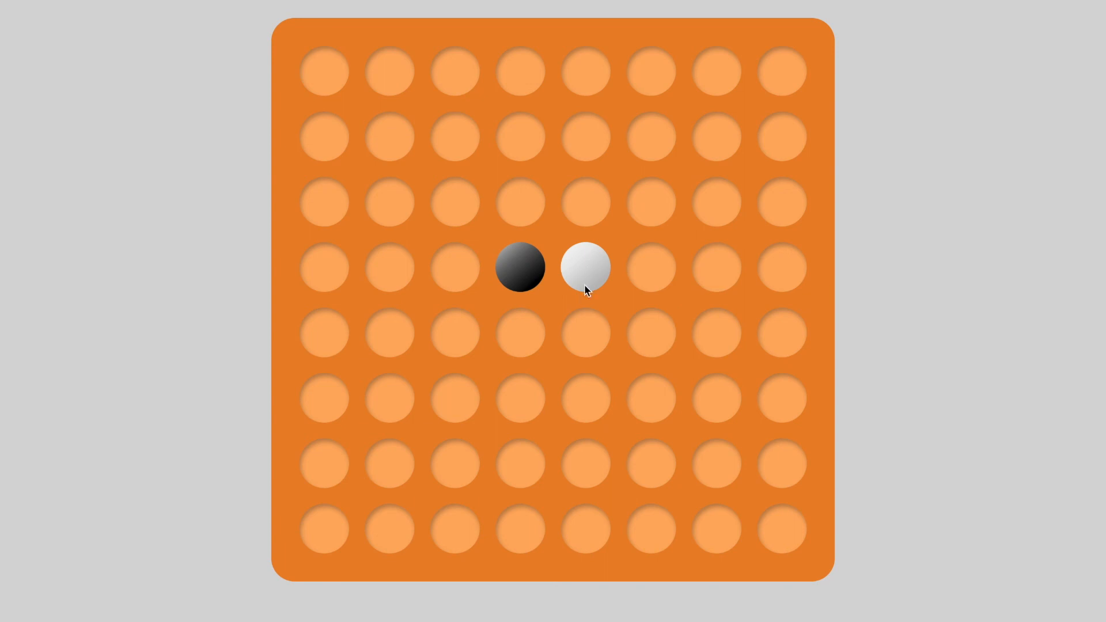
pyautogui.click(456, 341)
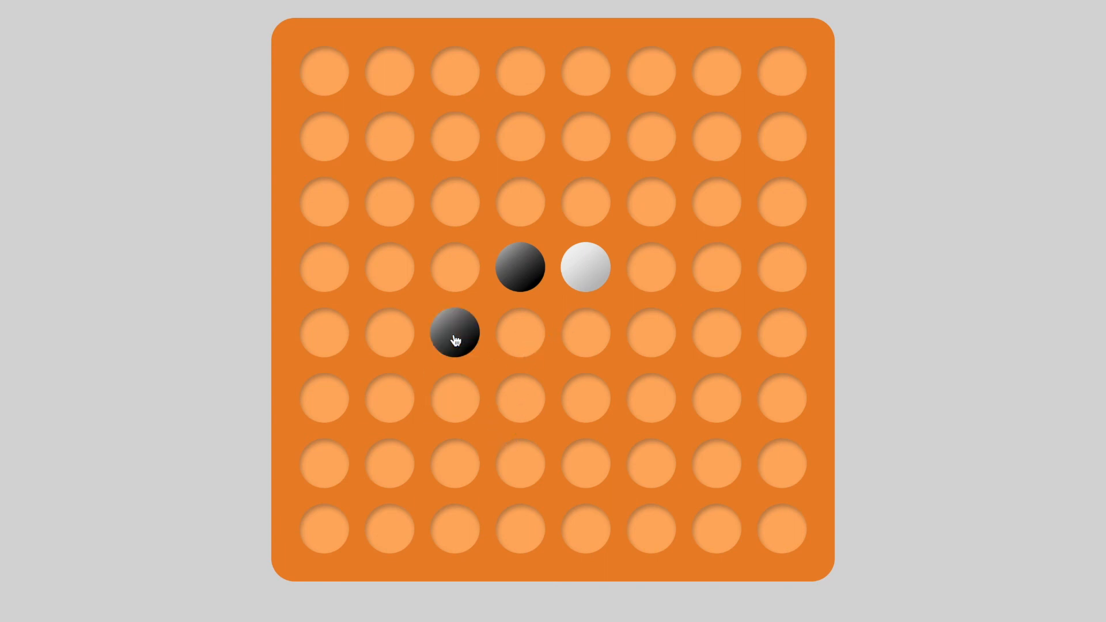
pyautogui.click(587, 339)
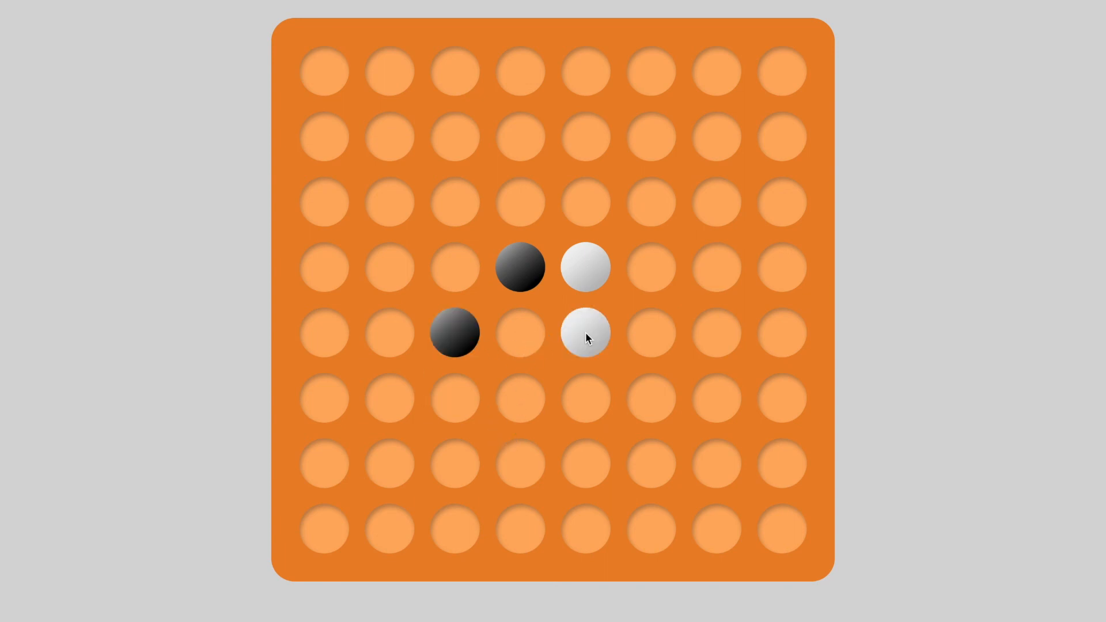
pyautogui.click(590, 212)
pyautogui.click(655, 146)
pyautogui.click(398, 408)
pyautogui.click(325, 464)
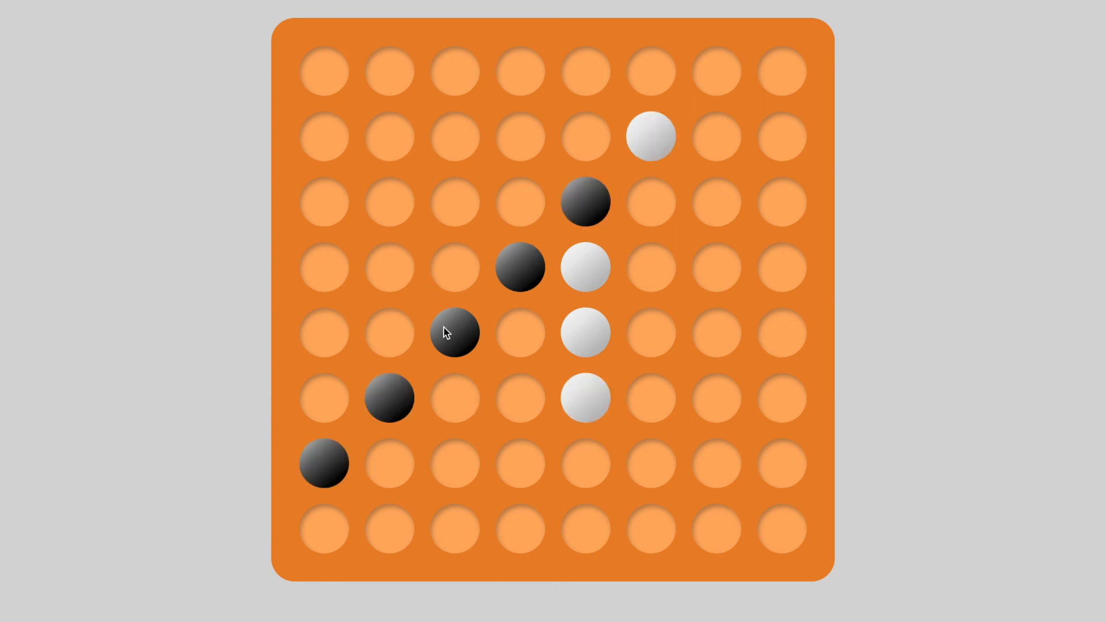
pyautogui.click(585, 404)
pyautogui.click(520, 342)
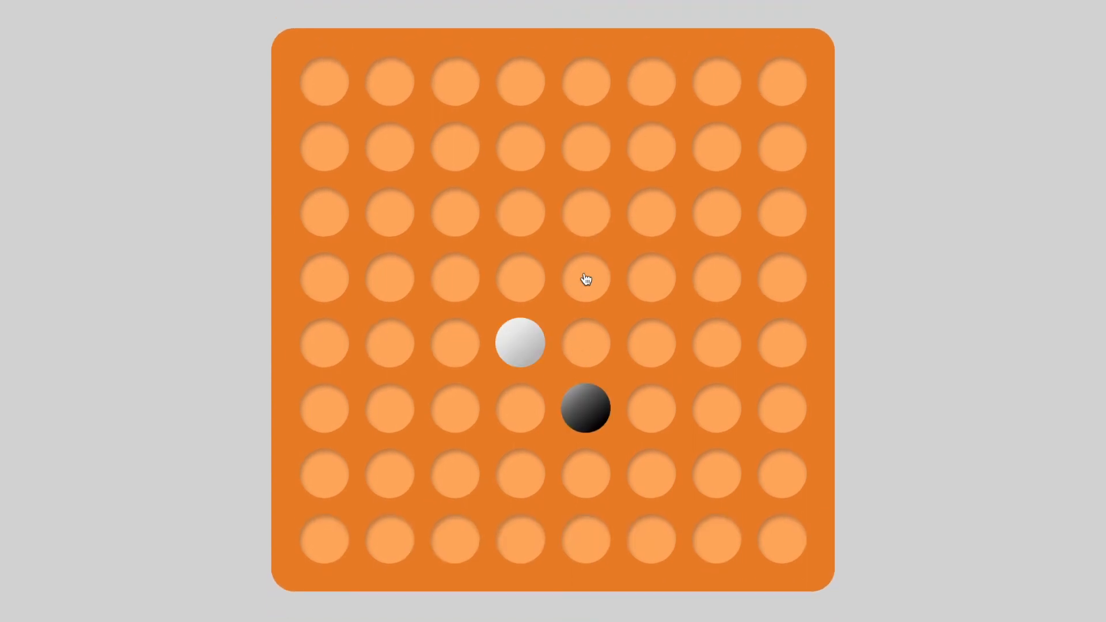